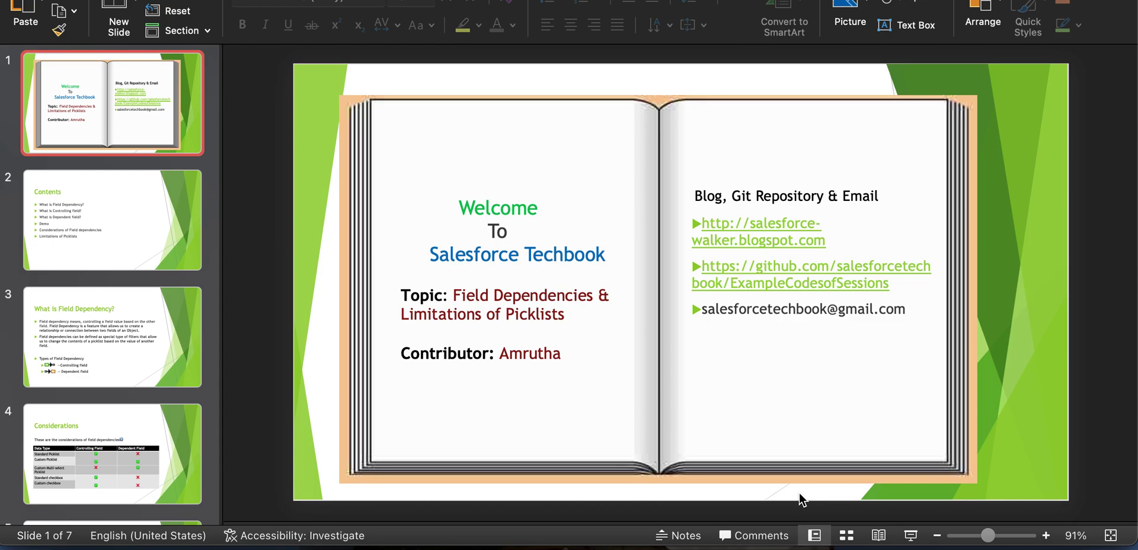
# Show the Contents slide, then move on to the What is Field Dependency? slide
pyautogui.click(157, 228)
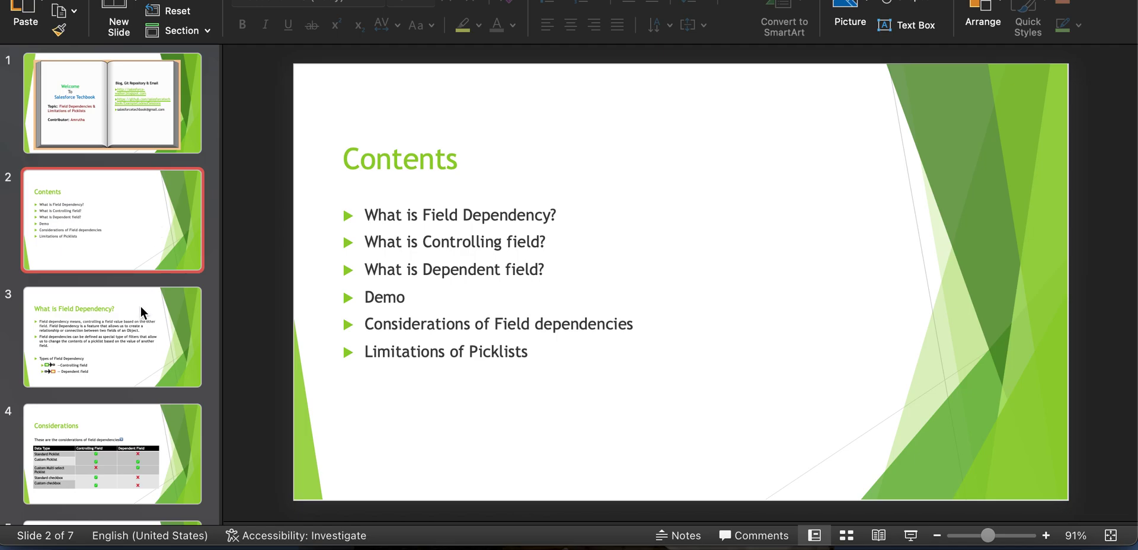
pyautogui.click(114, 328)
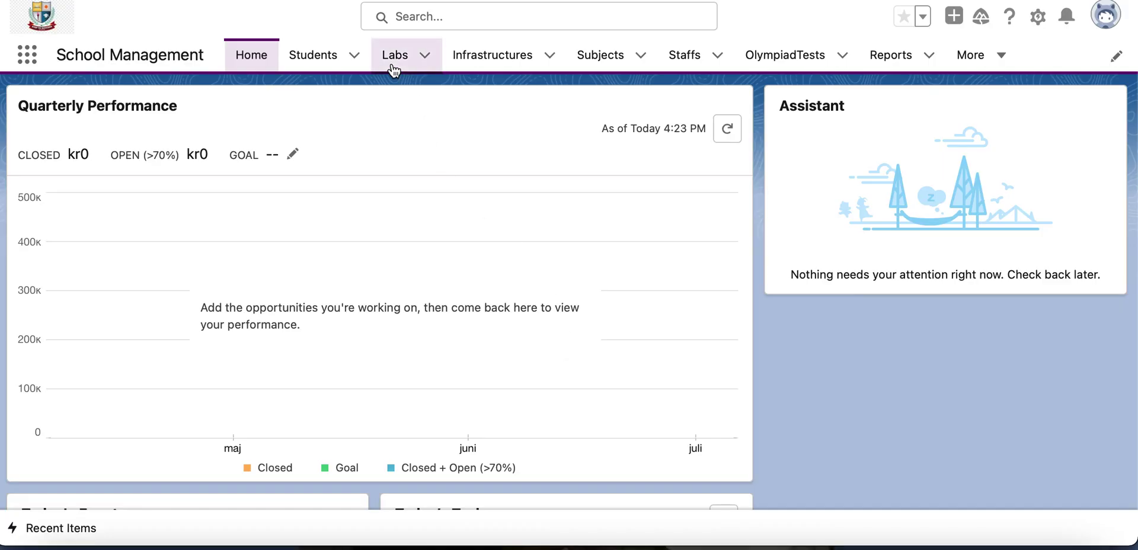
# Open the Labs records list in the Salesforce School Management app
pyautogui.click(392, 65)
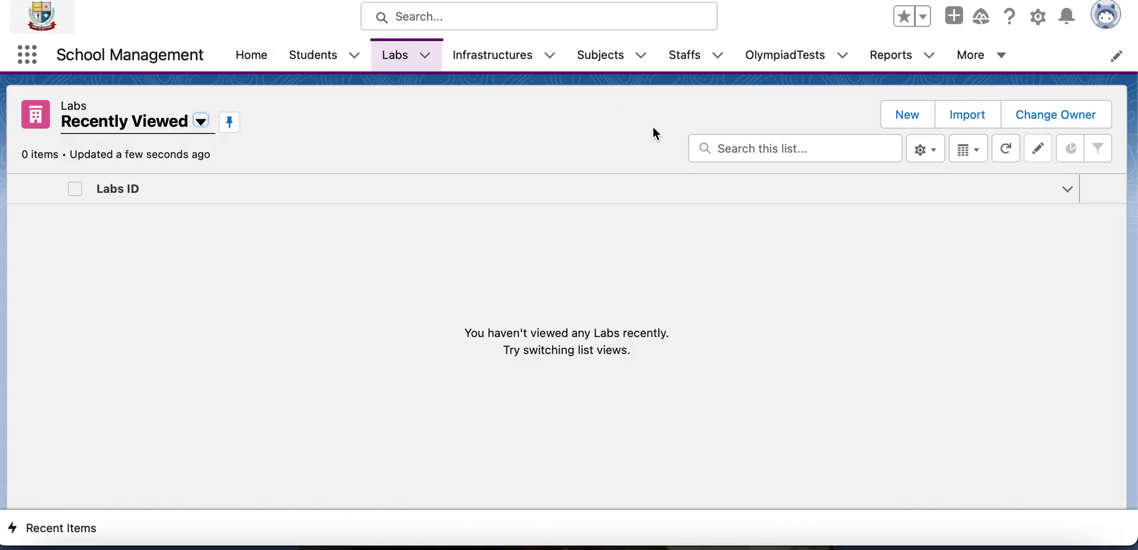
# Start a new Labs record named Sample with Lab Type Computer
pyautogui.click(894, 114)
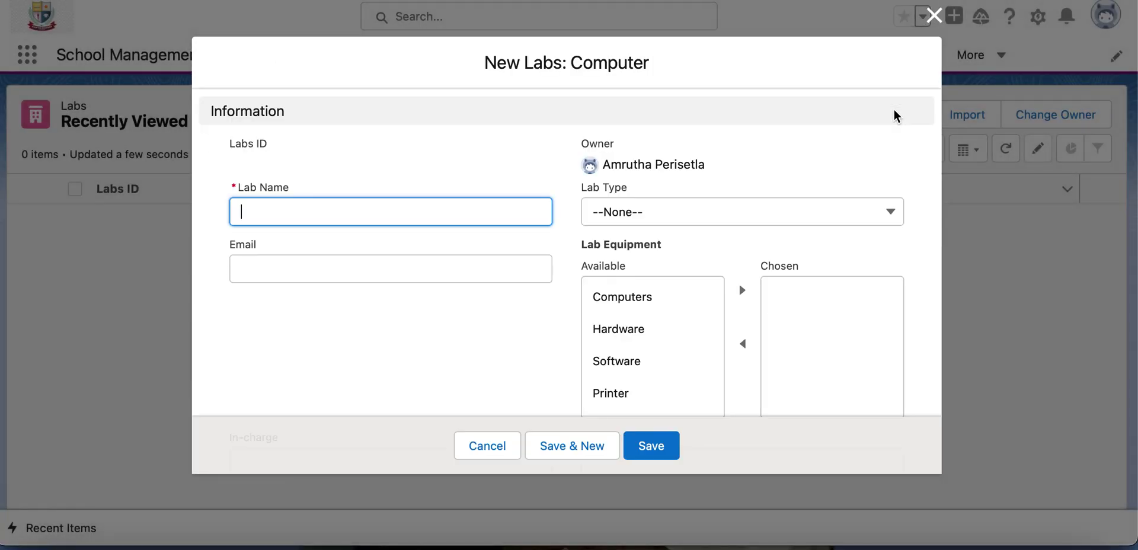
pyautogui.write('Sample')
pyautogui.click(521, 333)
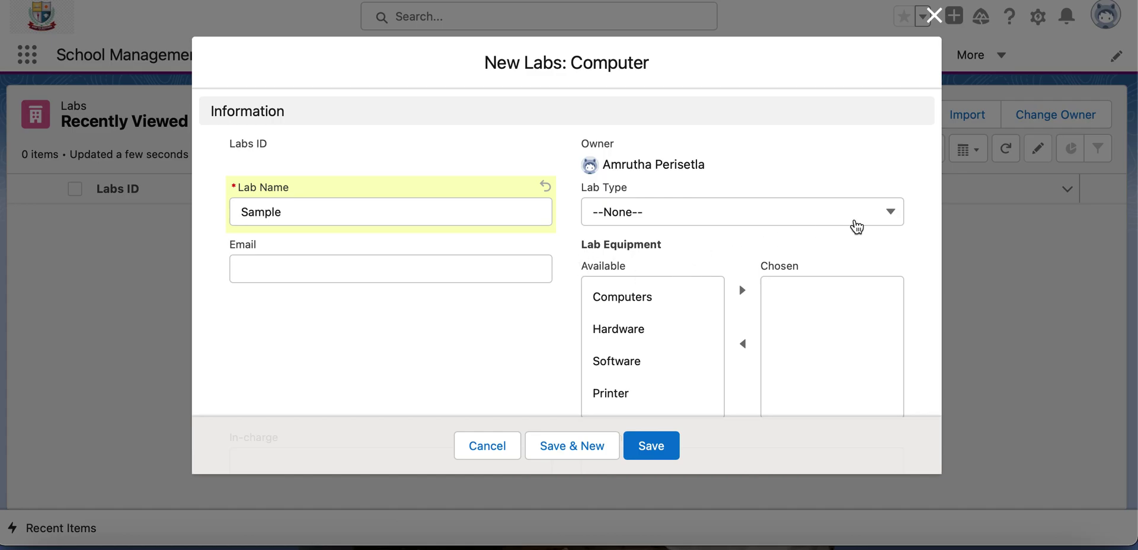
pyautogui.click(878, 223)
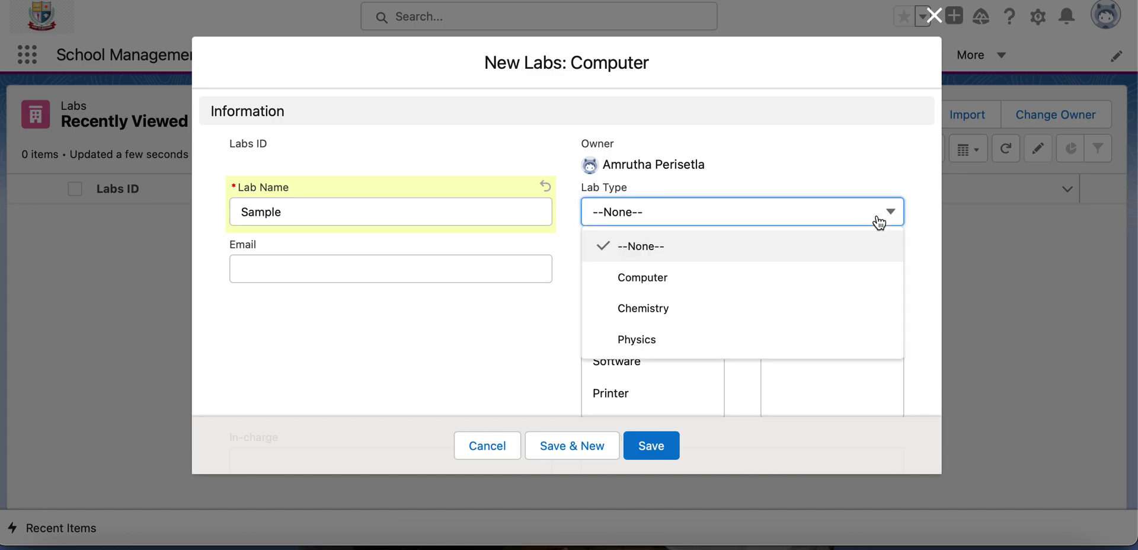
pyautogui.click(634, 285)
# Add Protractor and Balance scale to the record's chosen lab equipment
pyautogui.scroll(-5, 645, 334)
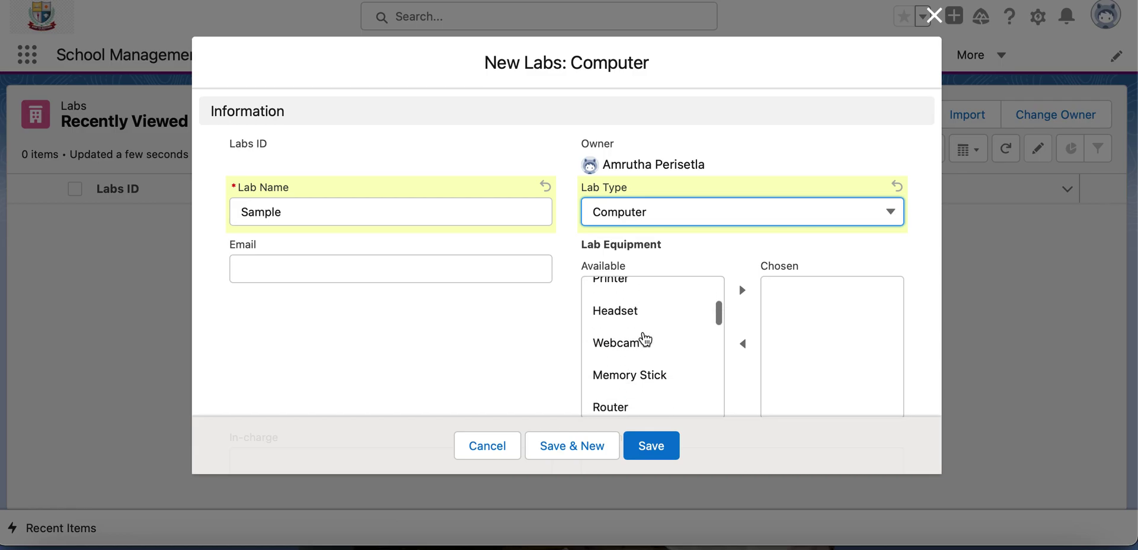
pyautogui.scroll(-5, 645, 338)
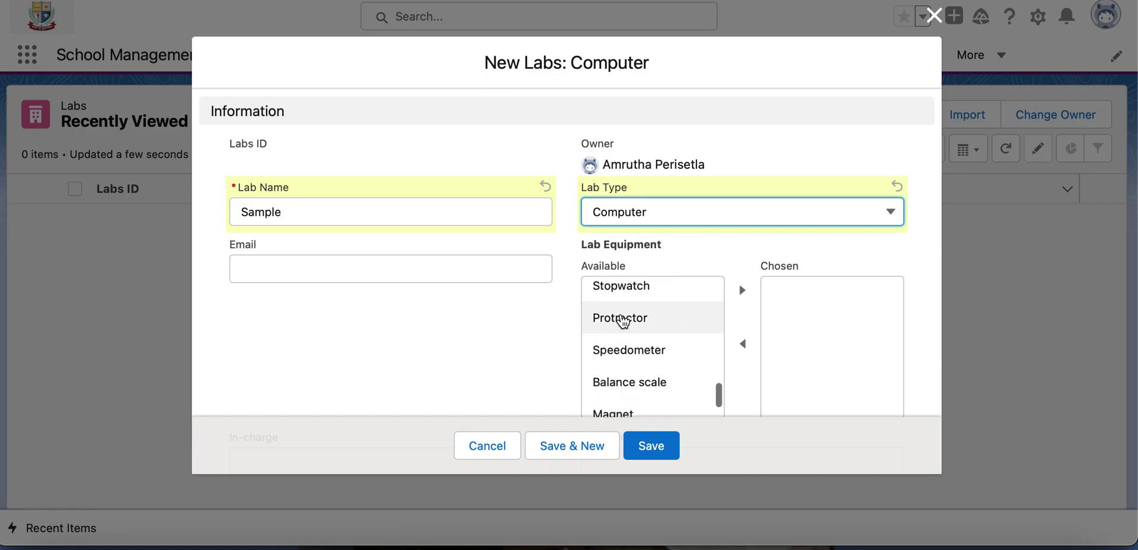
pyautogui.click(619, 318)
pyautogui.click(743, 291)
pyautogui.click(629, 355)
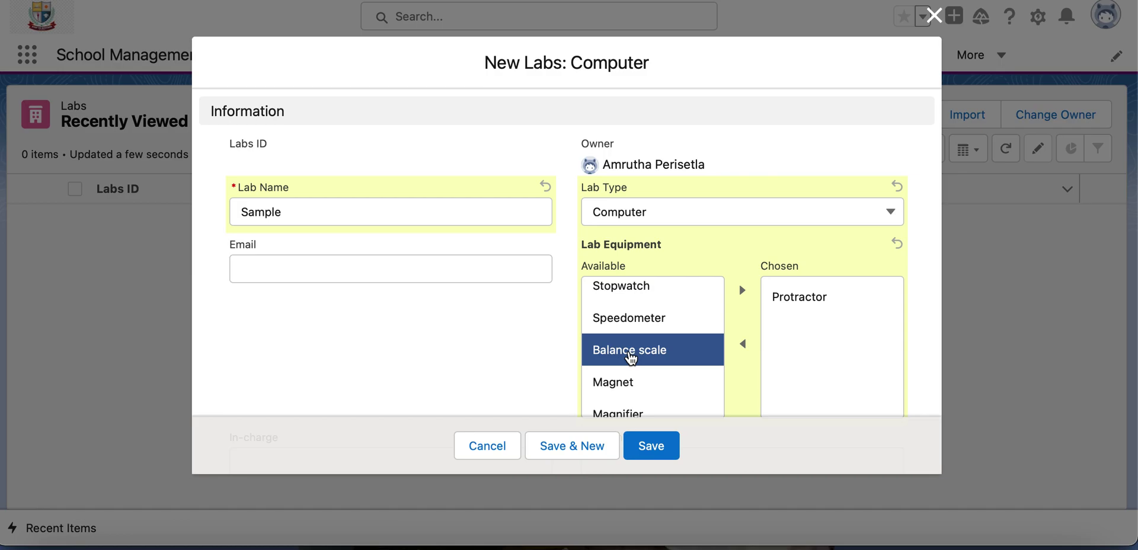
pyautogui.click(743, 291)
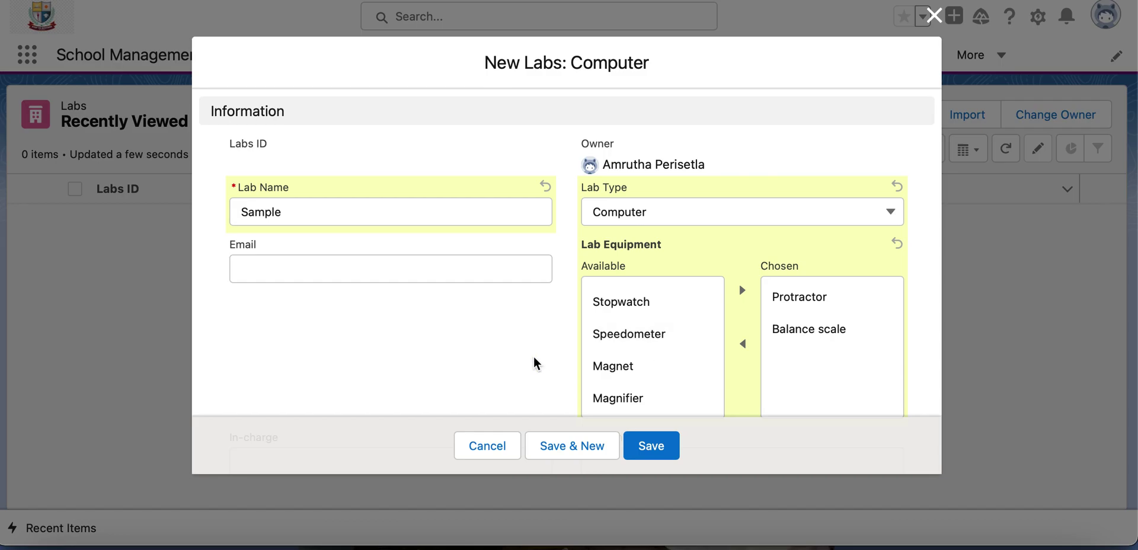
pyautogui.scroll(-1, 535, 362)
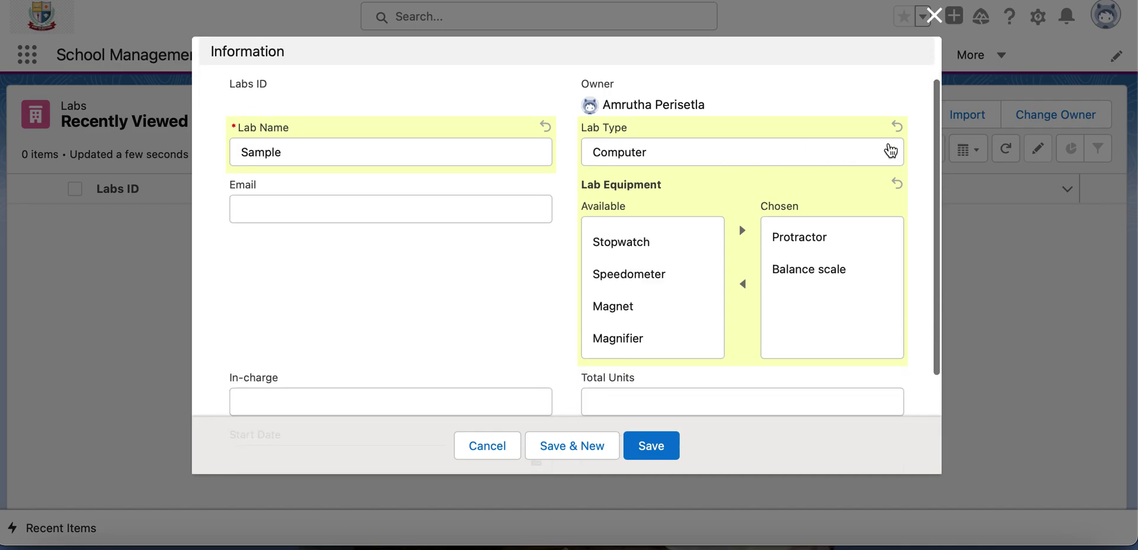
# Switch the draft record's Lab Type to Chemistry, then discard the unsaved record
pyautogui.click(890, 150)
pyautogui.click(656, 252)
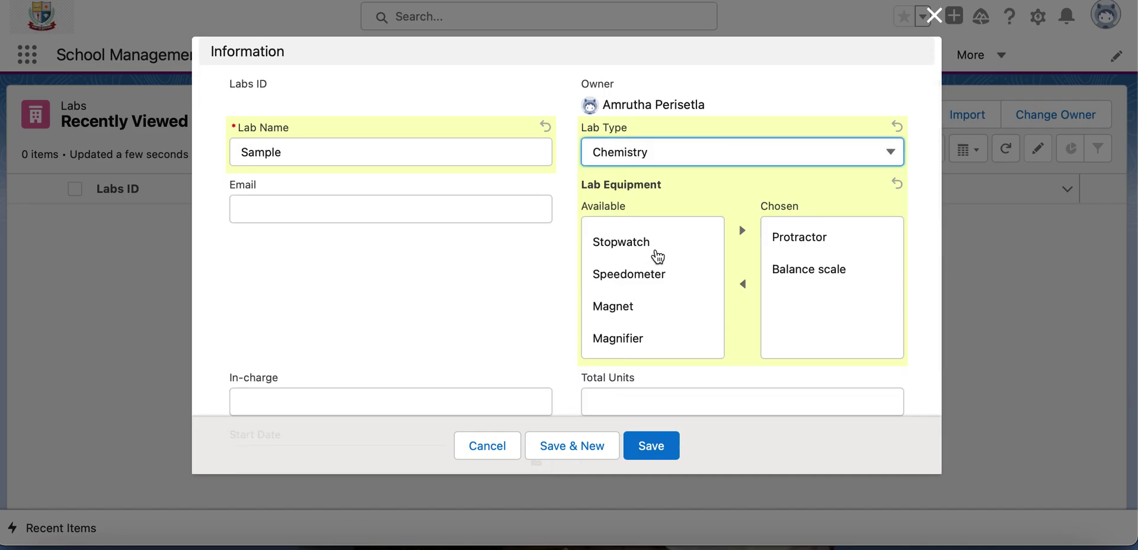
pyautogui.scroll(-1, 650, 312)
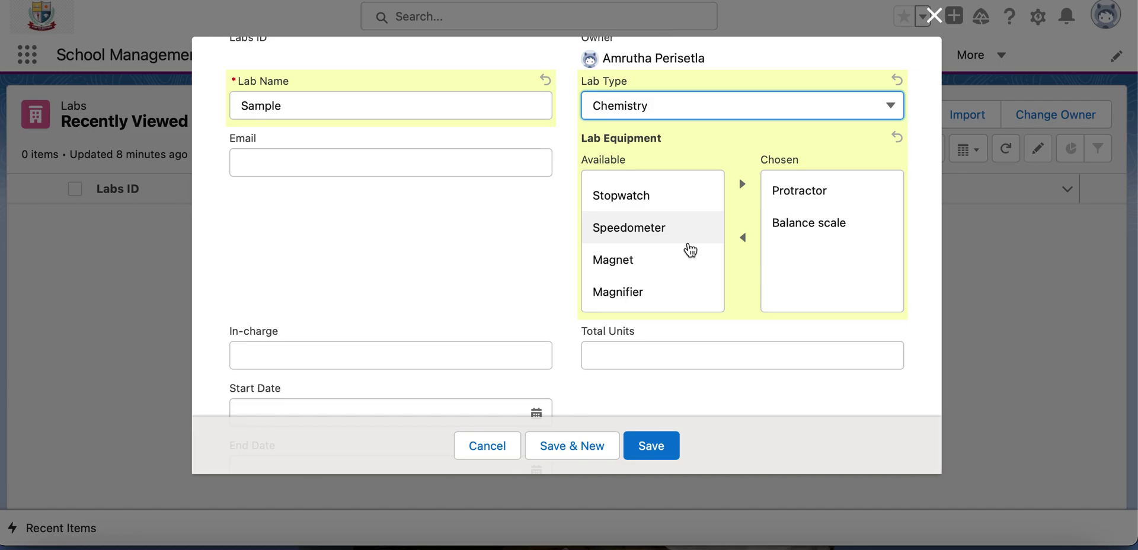
pyautogui.click(489, 446)
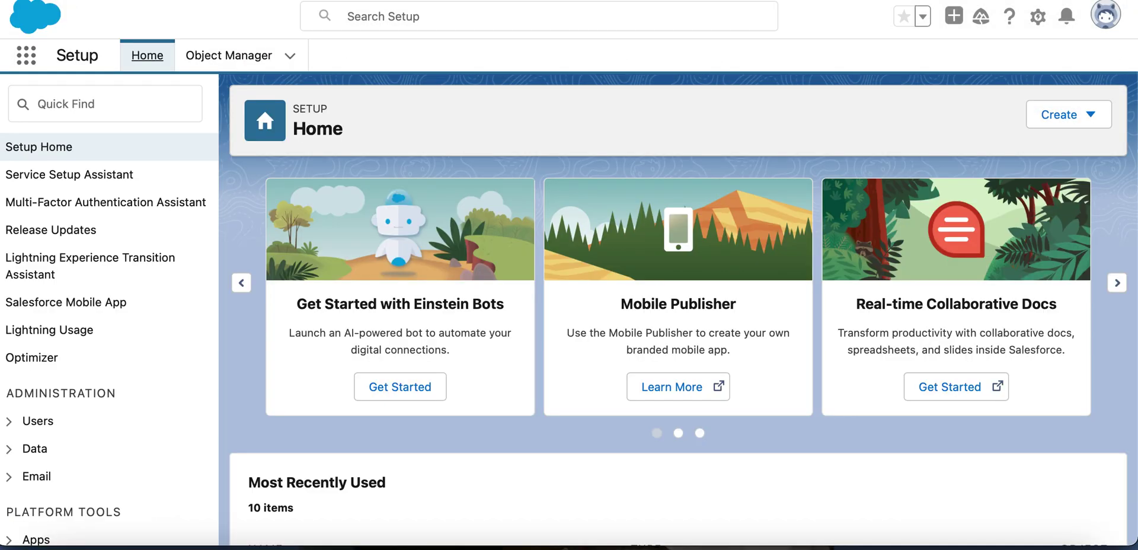
# Find the Labs object in Object Manager and start a new field dependency from its fields
pyautogui.click(224, 56)
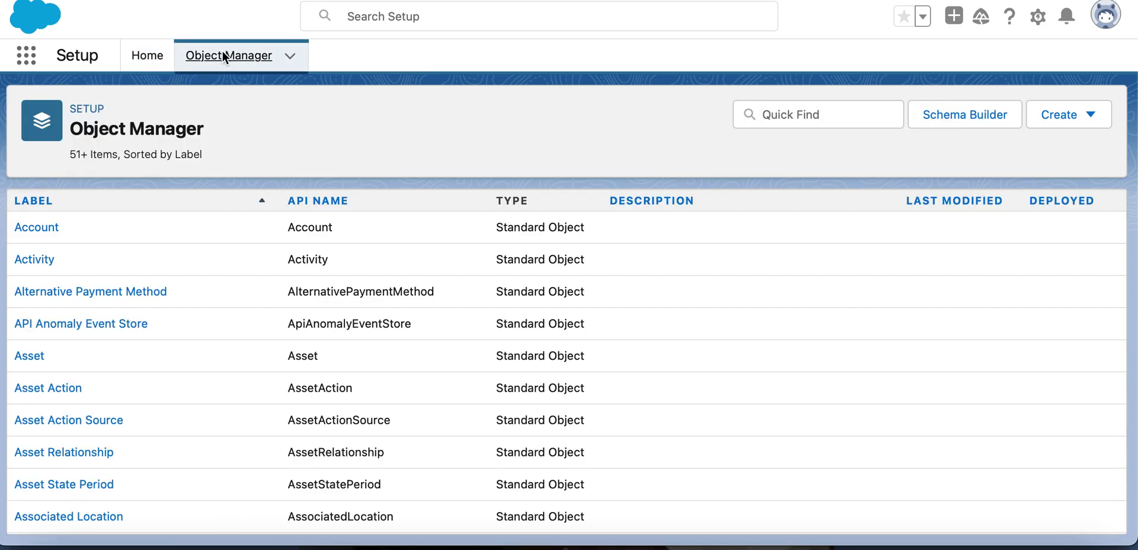
pyautogui.click(790, 124)
pyautogui.write('Lab')
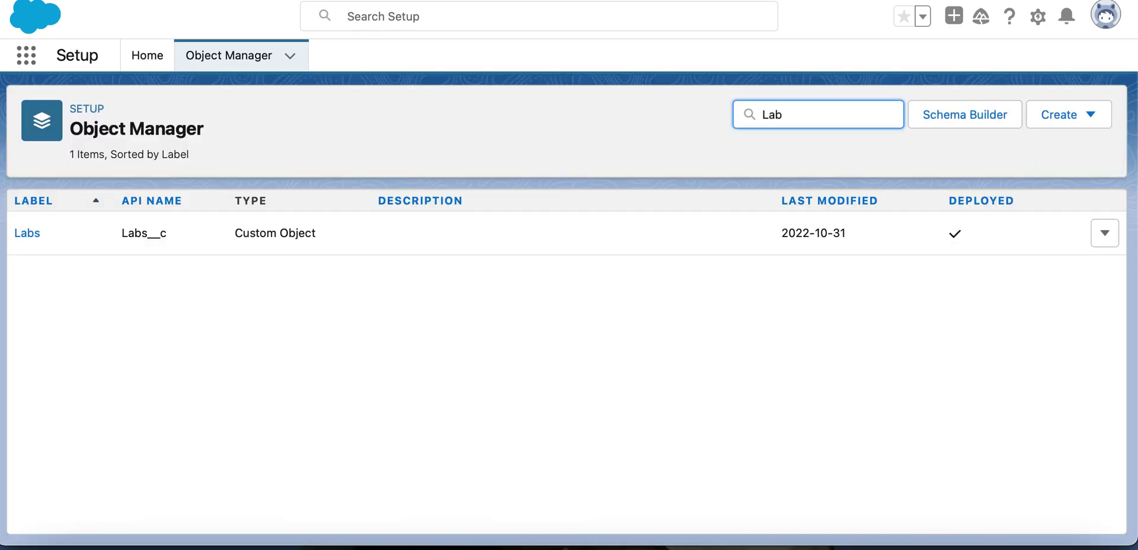
pyautogui.click(24, 234)
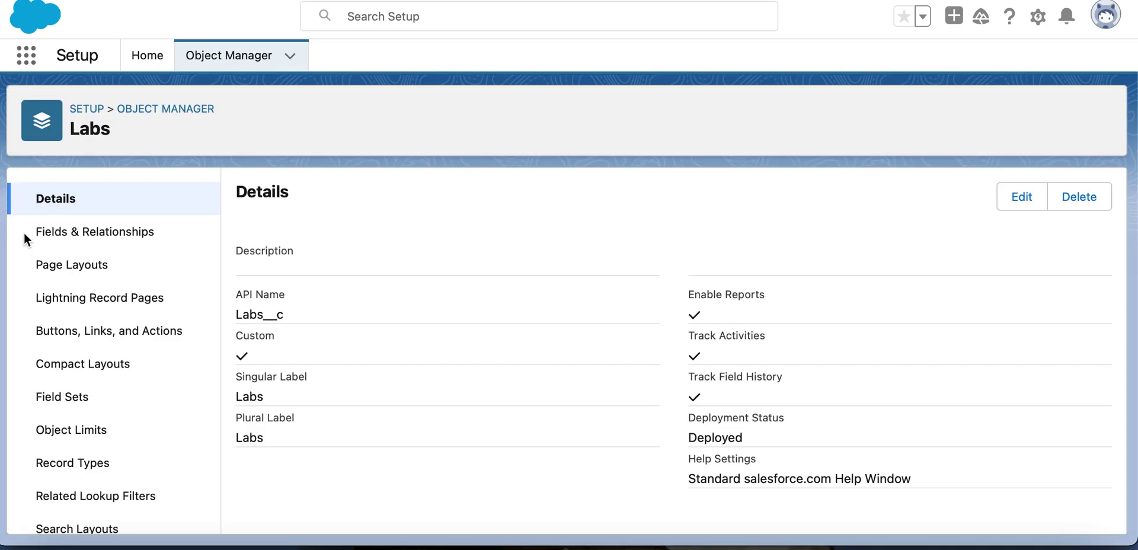
pyautogui.click(98, 231)
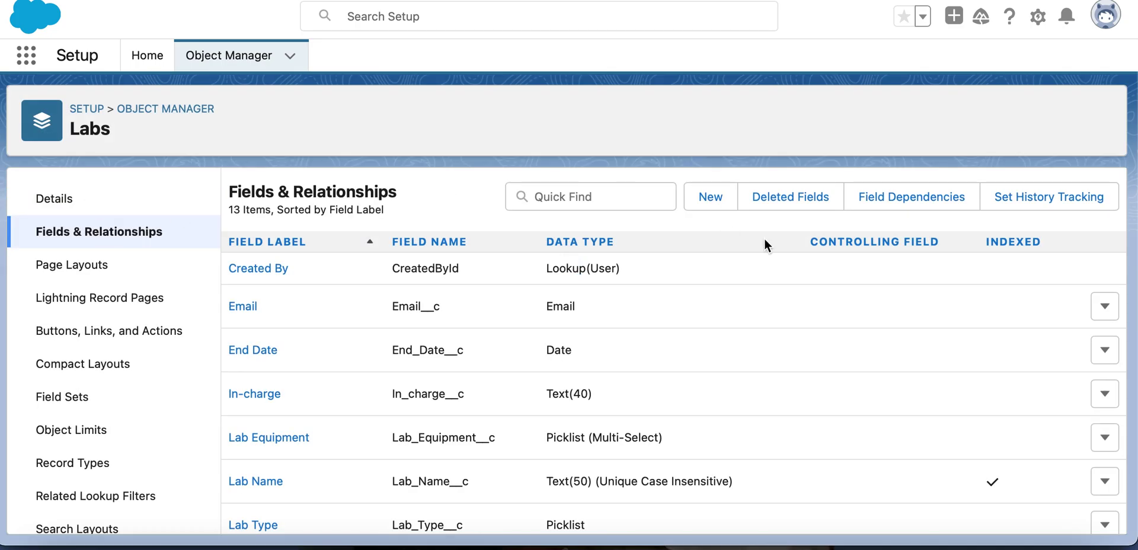
pyautogui.click(901, 202)
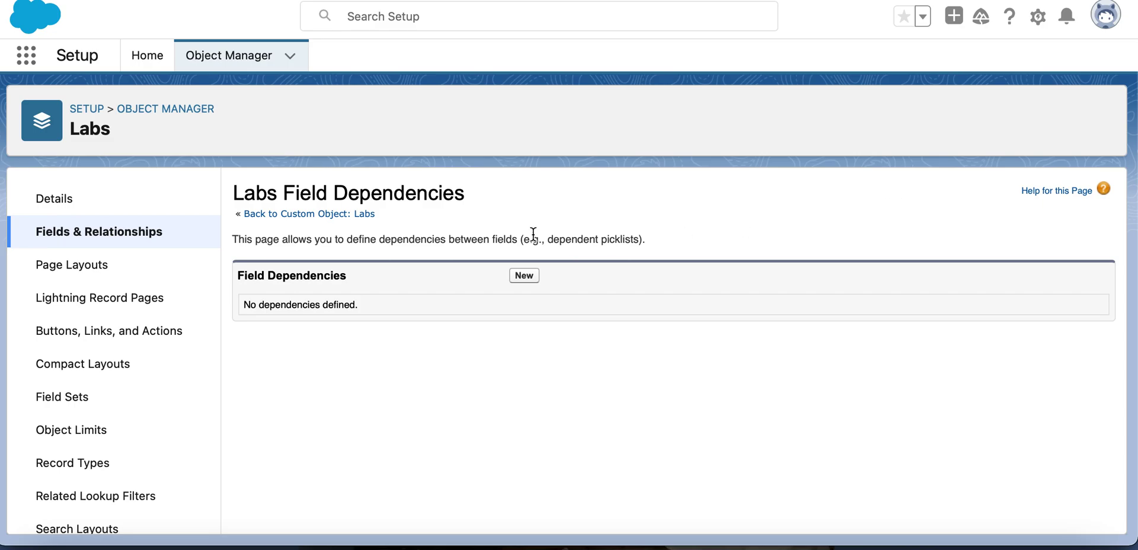
pyautogui.click(519, 277)
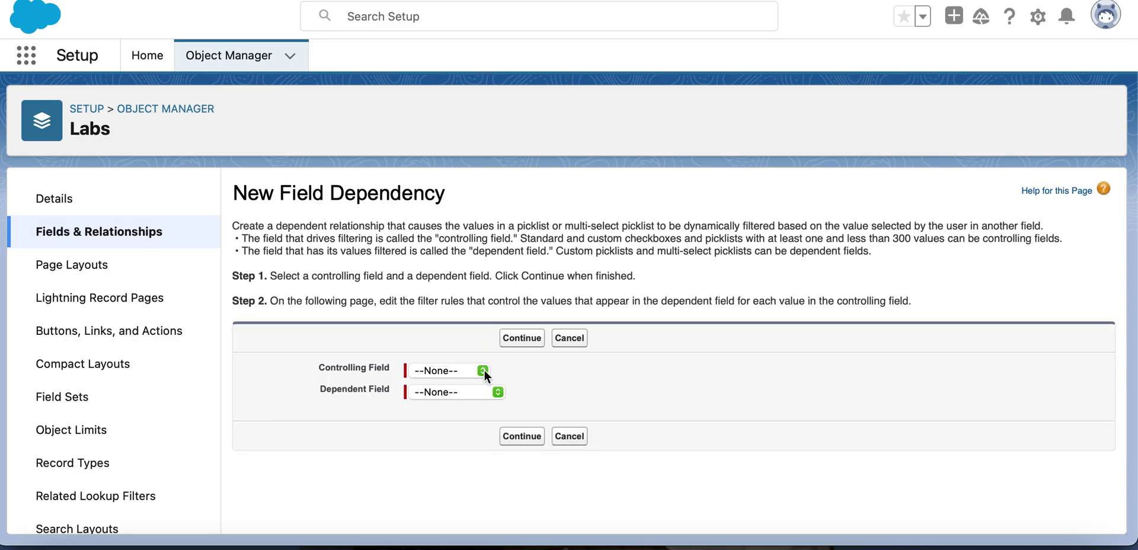
# Set Lab Type as the controlling field and Lab Equipment as the dependent field
pyautogui.click(483, 369)
pyautogui.click(446, 406)
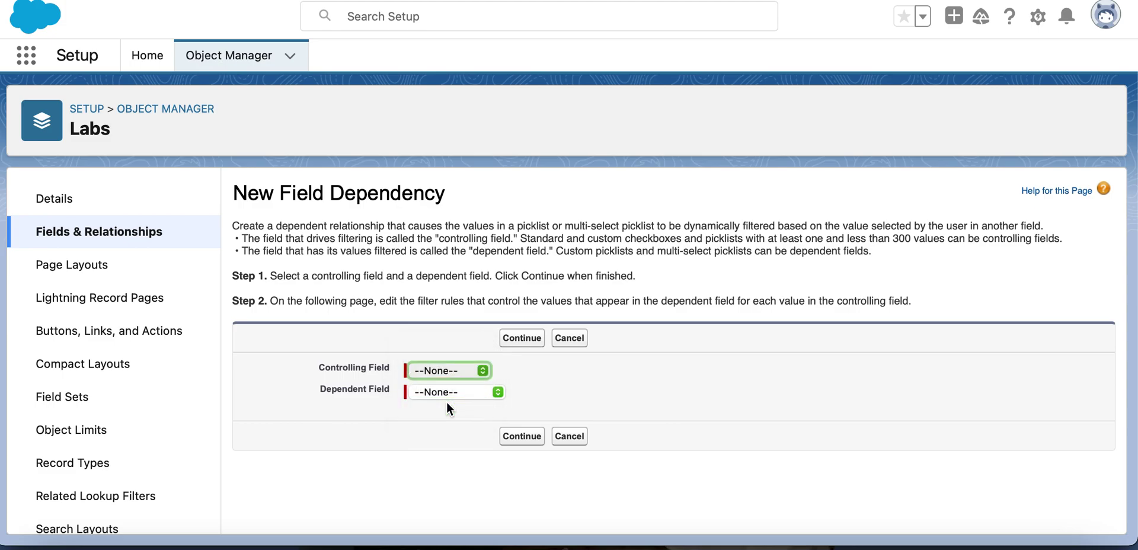
pyautogui.click(498, 393)
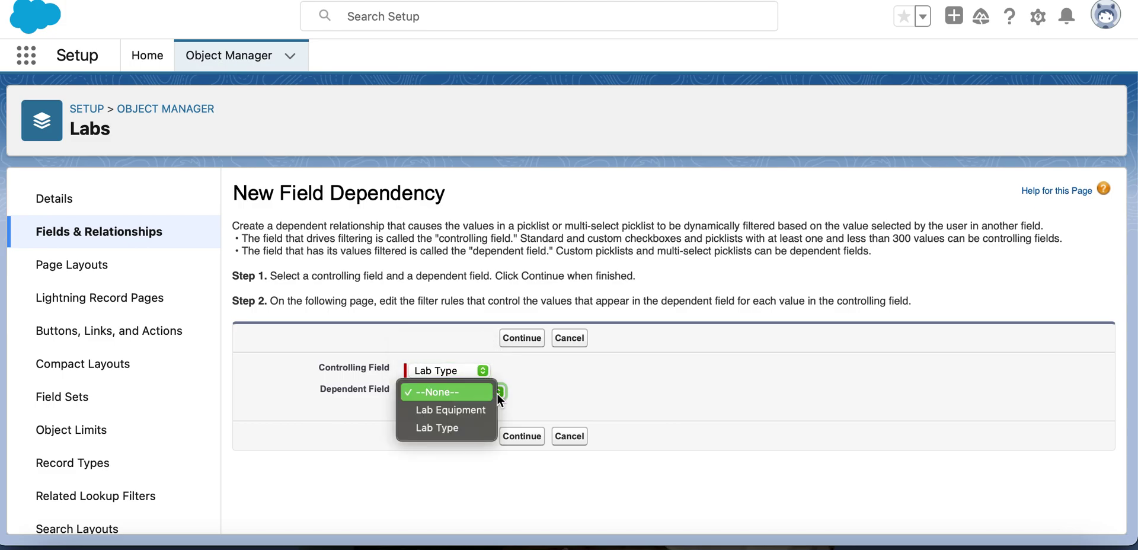
pyautogui.click(427, 414)
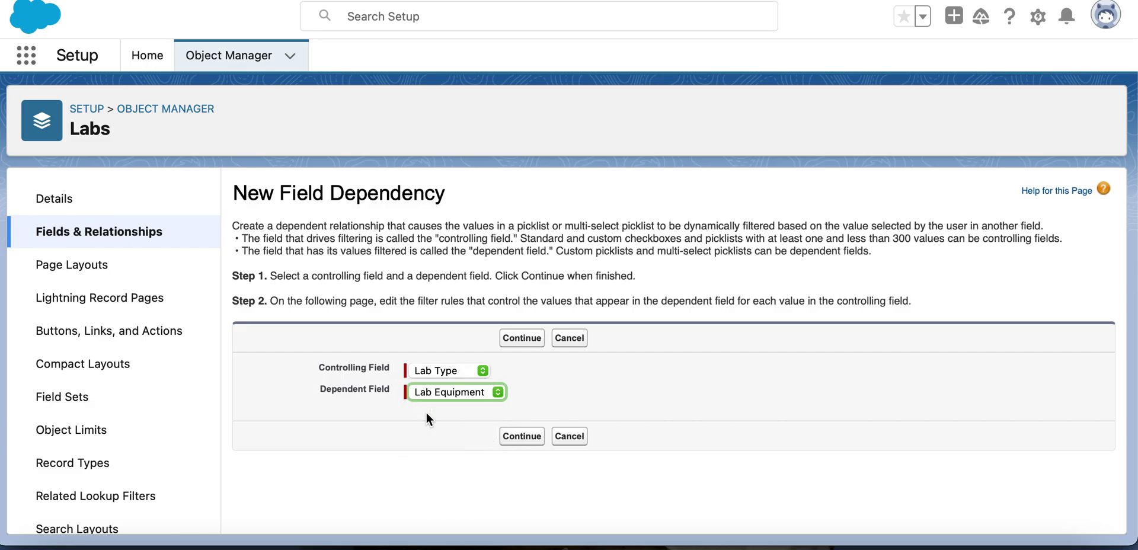
pyautogui.click(520, 439)
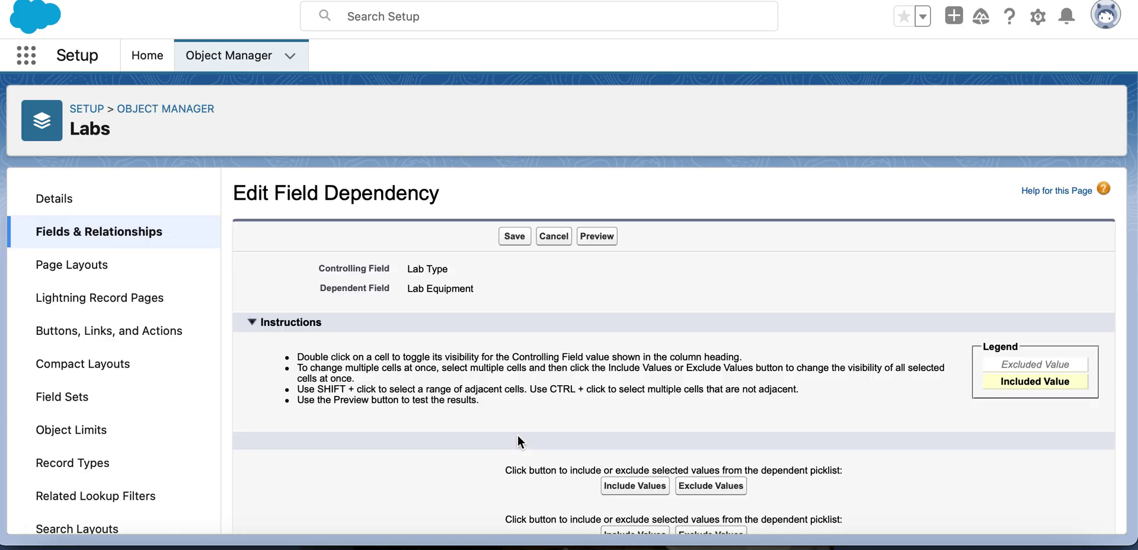
pyautogui.scroll(-10, 476, 435)
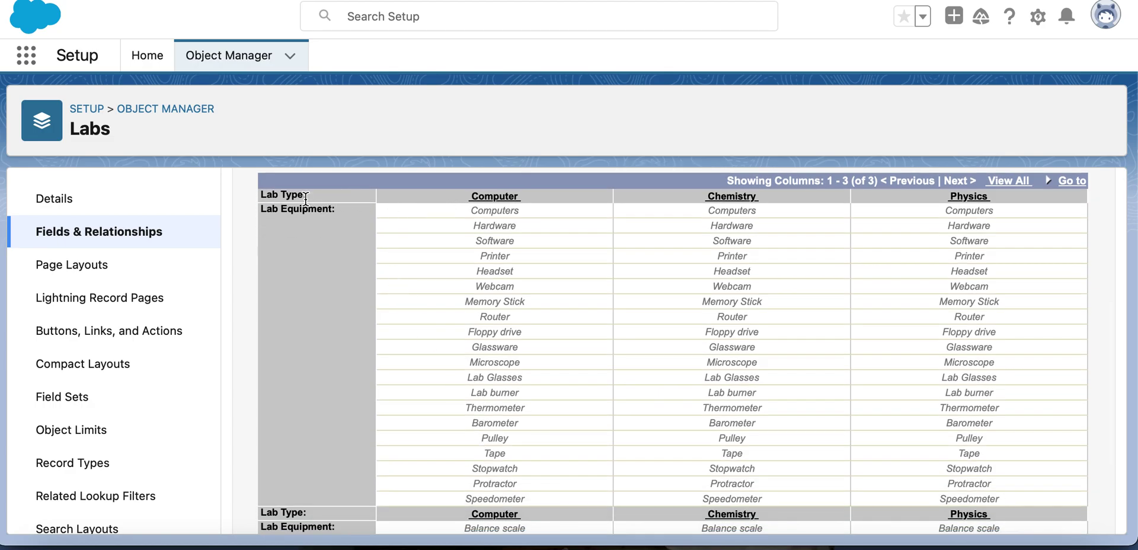
# Include Computers through Floppy drive as equipment values for Computer
pyautogui.click(448, 218)
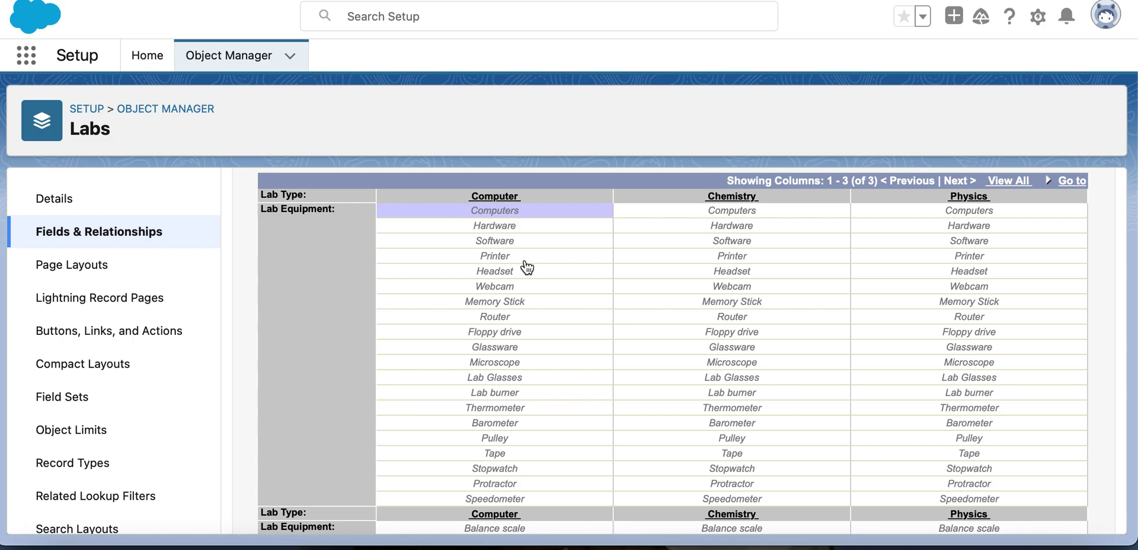
pyautogui.moveTo(531, 215); pyautogui.dragTo(535, 336)
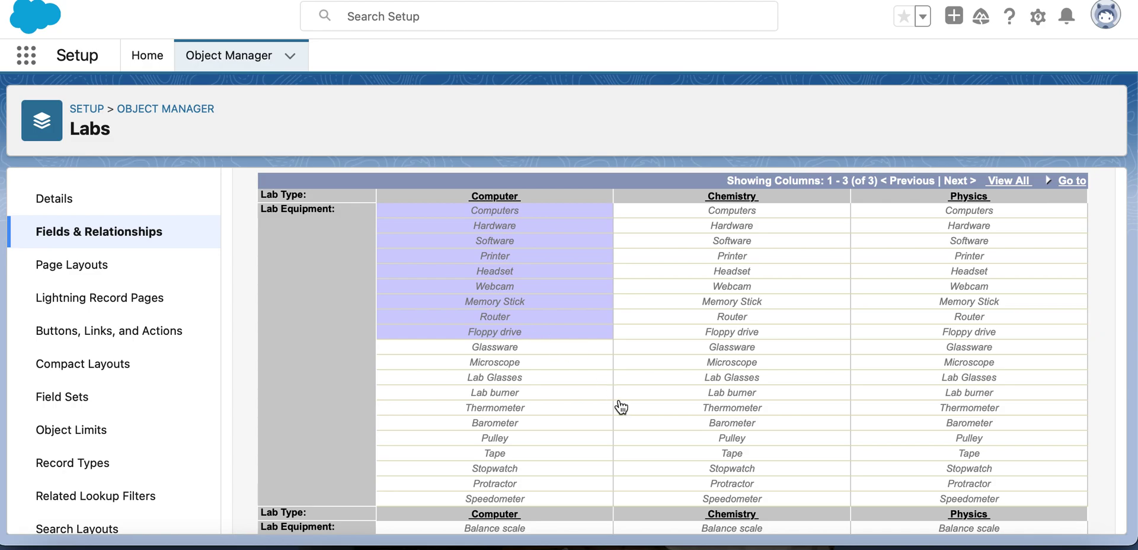
pyautogui.scroll(-2, 616, 402)
pyautogui.scroll(3, 616, 402)
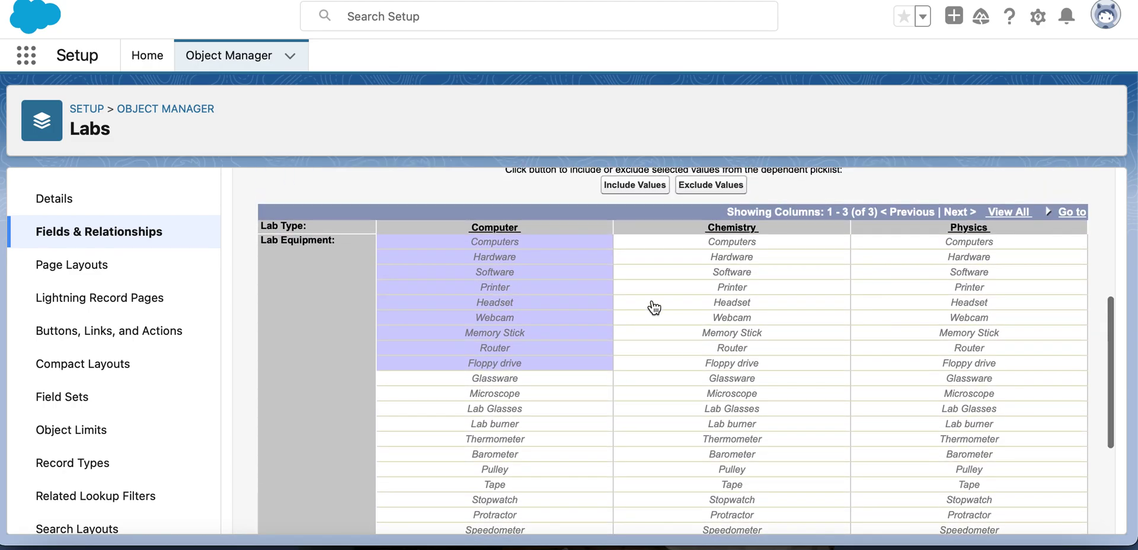
pyautogui.click(631, 189)
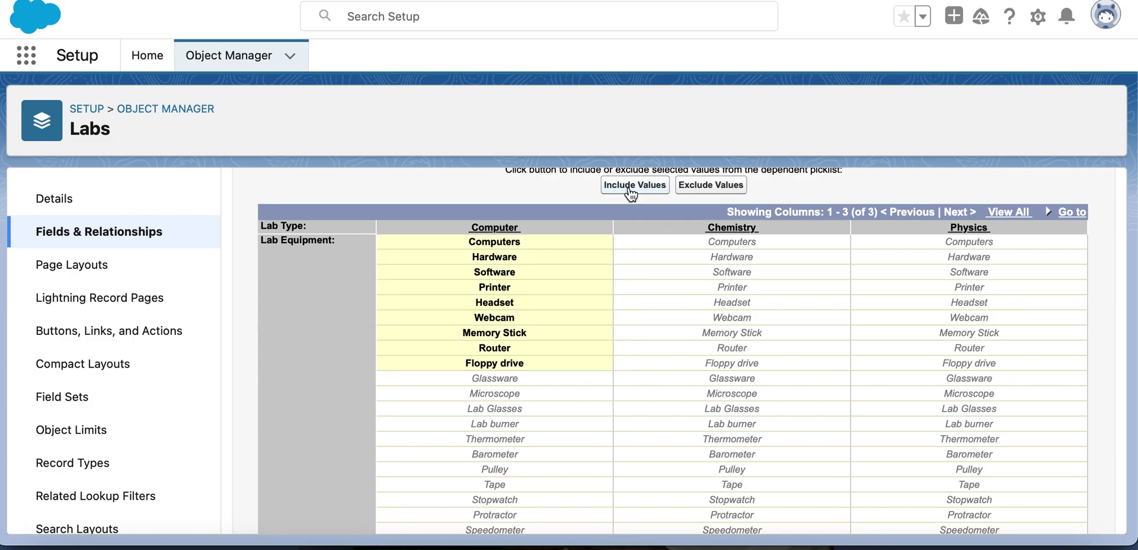
# Include Glassware through Thermometer as equipment values for Chemistry
pyautogui.click(657, 379)
pyautogui.scroll(-2, 657, 379)
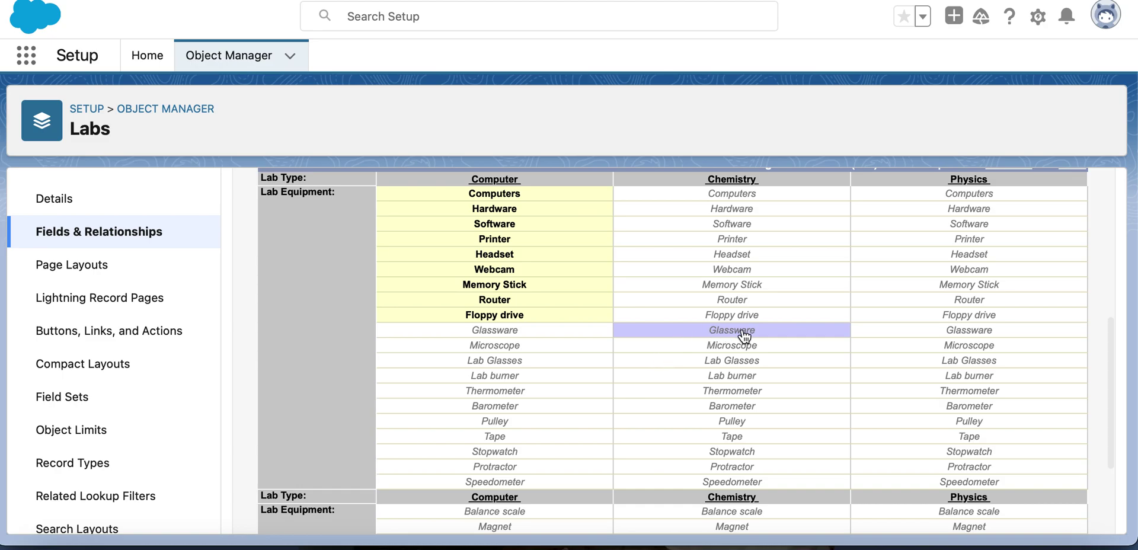
pyautogui.keyDown('shift'); pyautogui.click(776, 376); pyautogui.keyUp('shift')
pyautogui.keyDown('shift'); pyautogui.click(782, 393); pyautogui.keyUp('shift')
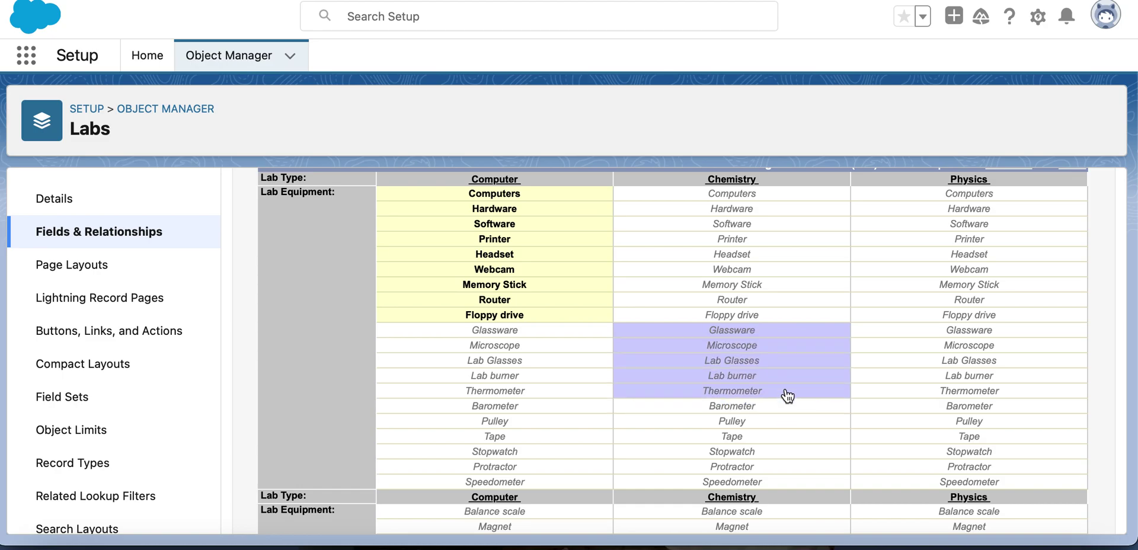
pyautogui.keyDown('shift'); pyautogui.click(773, 380); pyautogui.keyUp('shift')
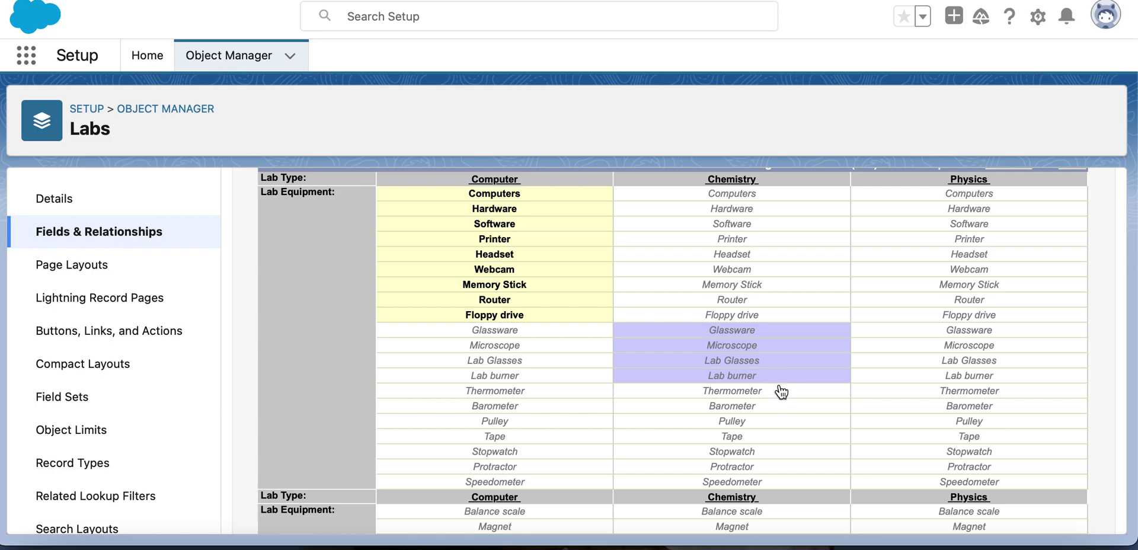
pyautogui.keyDown('shift'); pyautogui.click(780, 391); pyautogui.keyUp('shift')
pyautogui.scroll(3, 754, 345)
pyautogui.scroll(2, 699, 320)
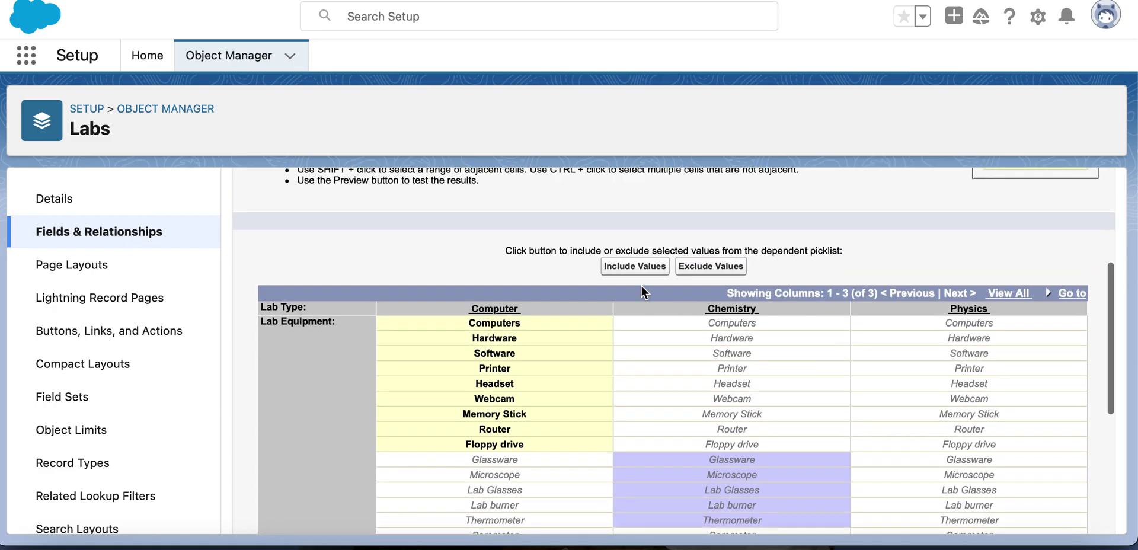
pyautogui.click(636, 267)
# Include Barometer through Magnifier for Physics and save the dependency
pyautogui.scroll(-5, 700, 385)
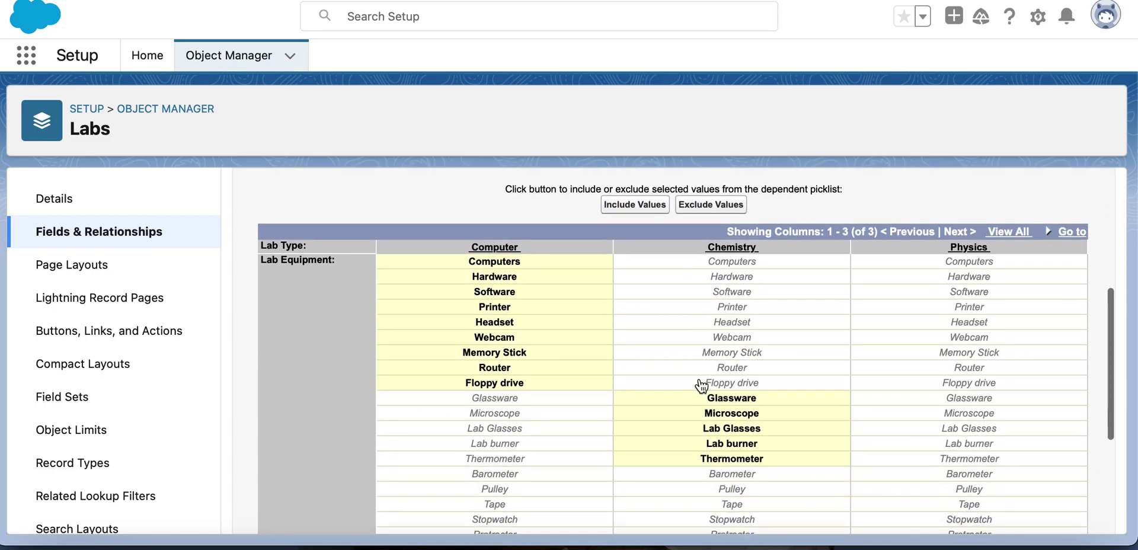
pyautogui.click(902, 373)
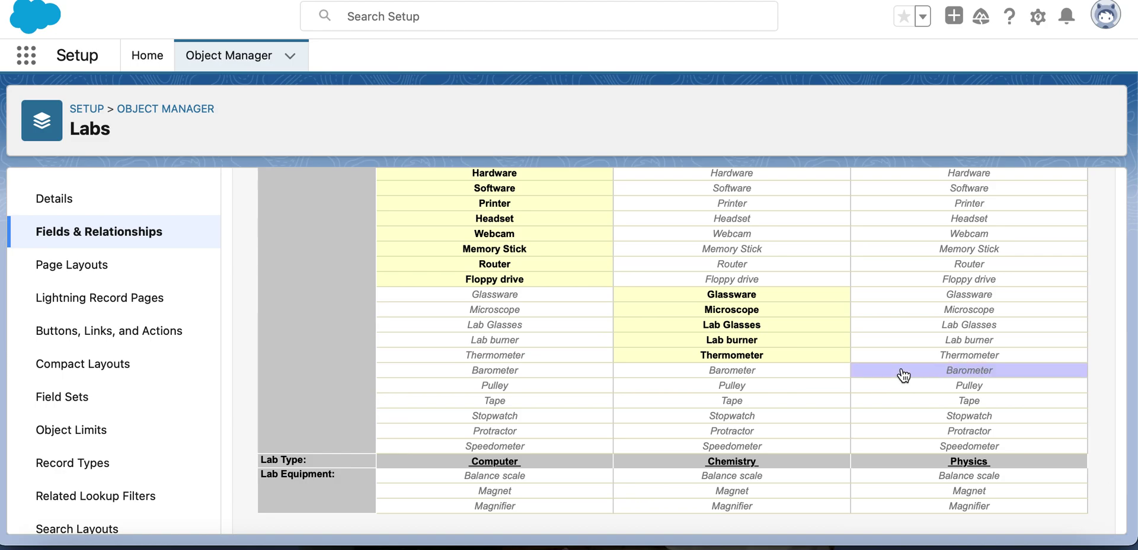
pyautogui.moveTo(903, 375); pyautogui.dragTo(993, 508)
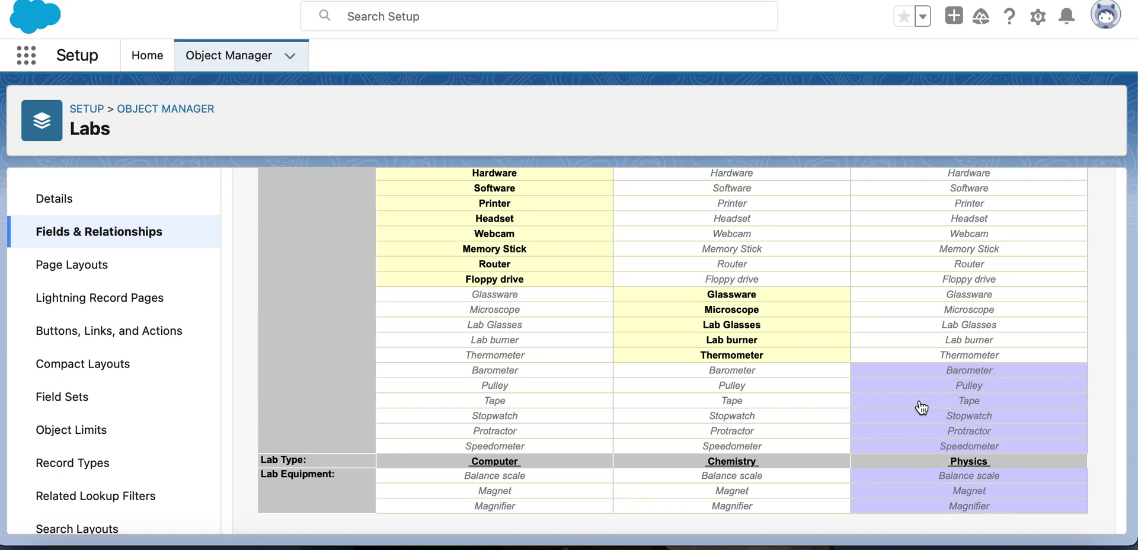
pyautogui.scroll(4, 921, 407)
pyautogui.scroll(4, 920, 407)
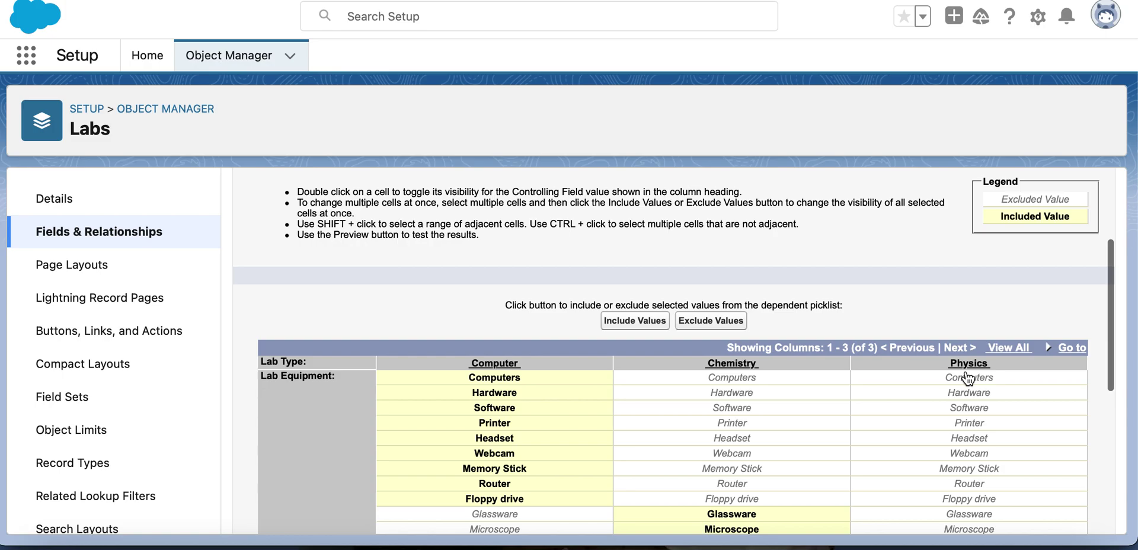
pyautogui.click(646, 321)
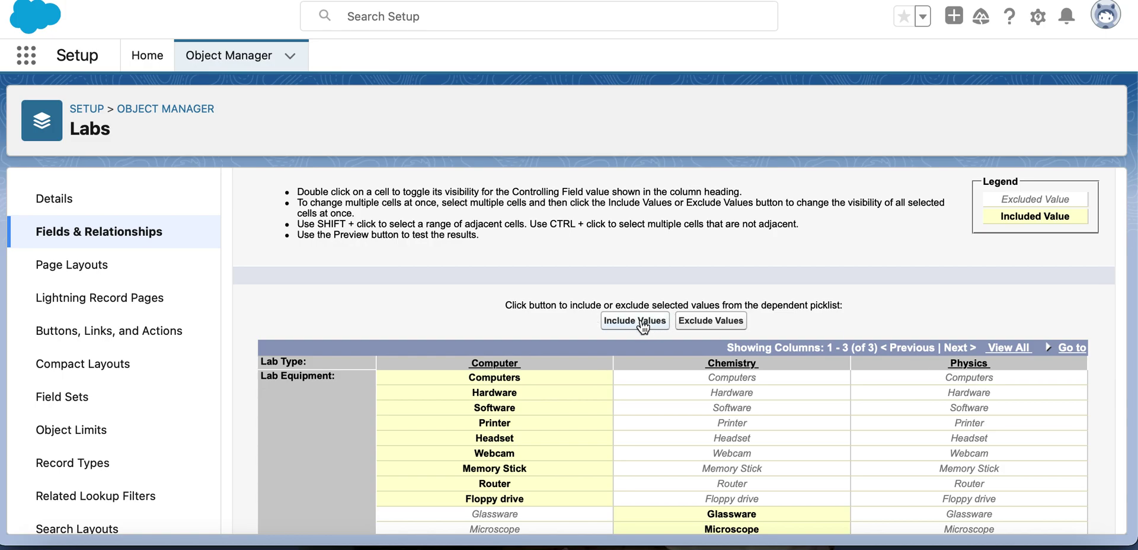
pyautogui.scroll(-1, 574, 325)
pyautogui.scroll(-10, 573, 319)
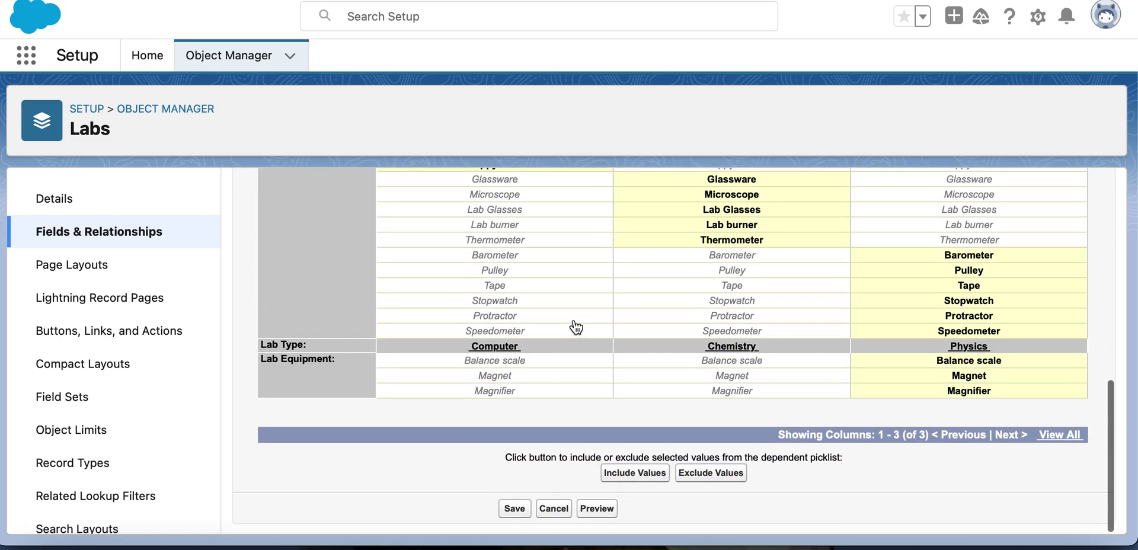
pyautogui.click(508, 511)
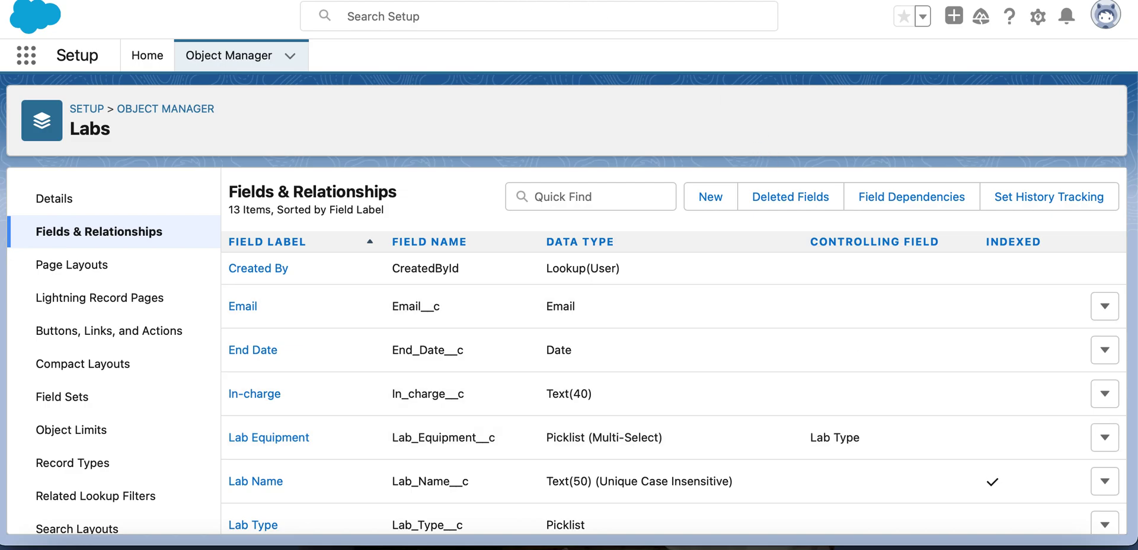
# Return to the School Management Labs list and reload it
pyautogui.hotkey('ctrl', 'Tab')
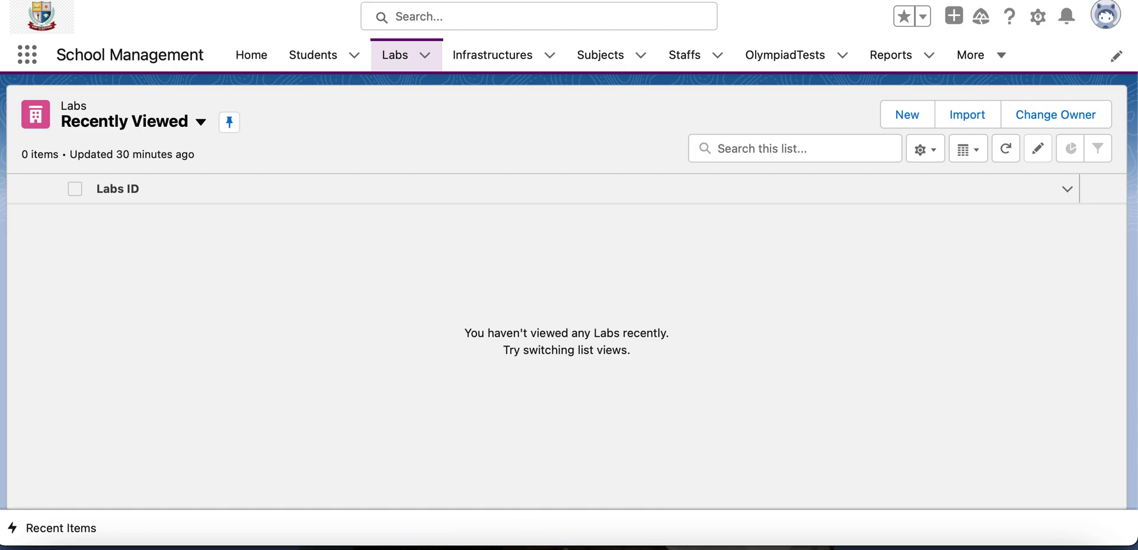
pyautogui.press('super+r')
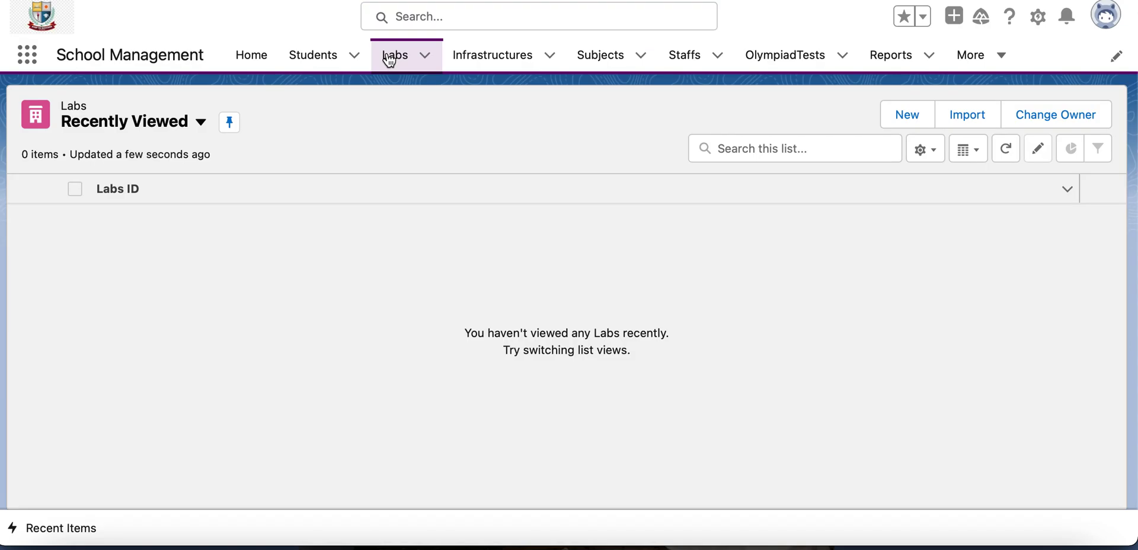
pyautogui.click(388, 57)
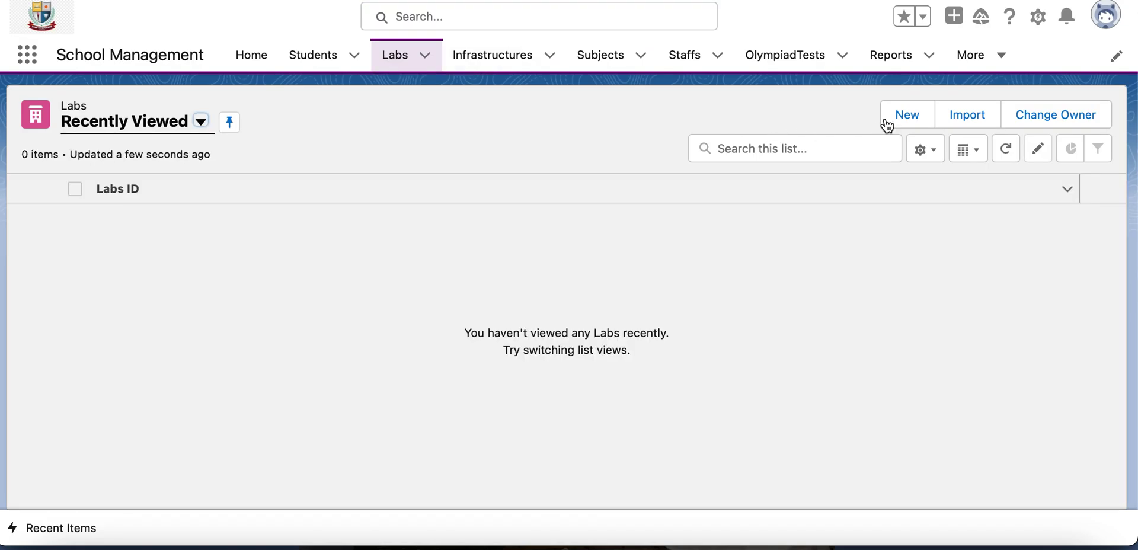
pyautogui.click(907, 113)
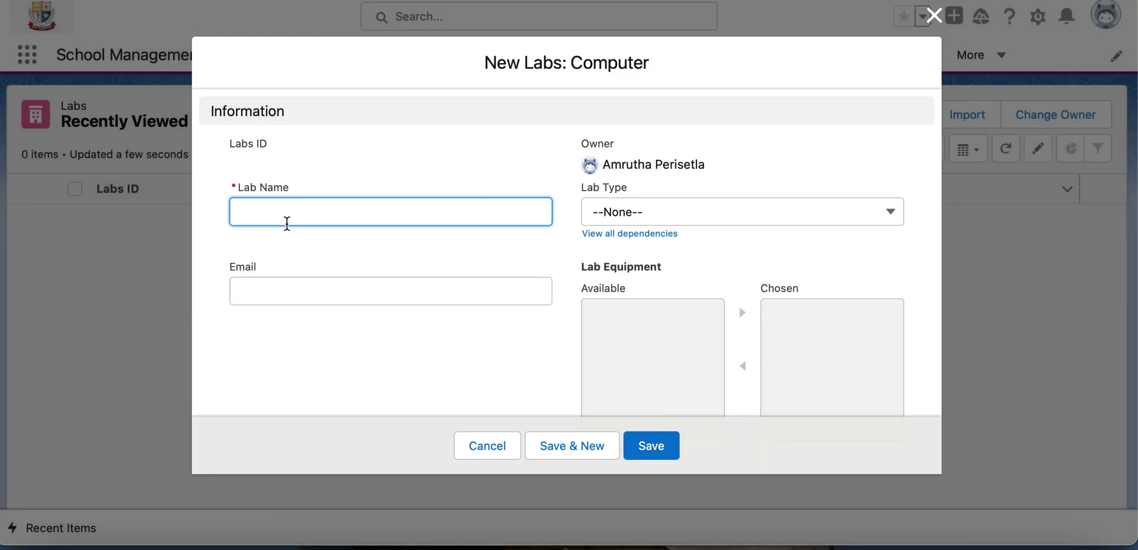
pyautogui.write('Sample')
pyautogui.click(503, 269)
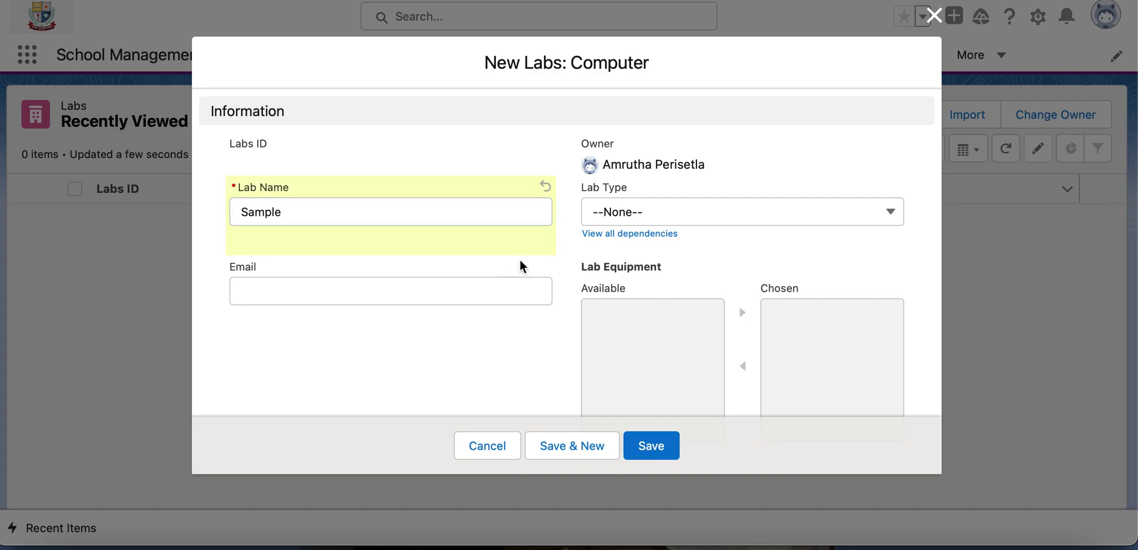
pyautogui.click(894, 219)
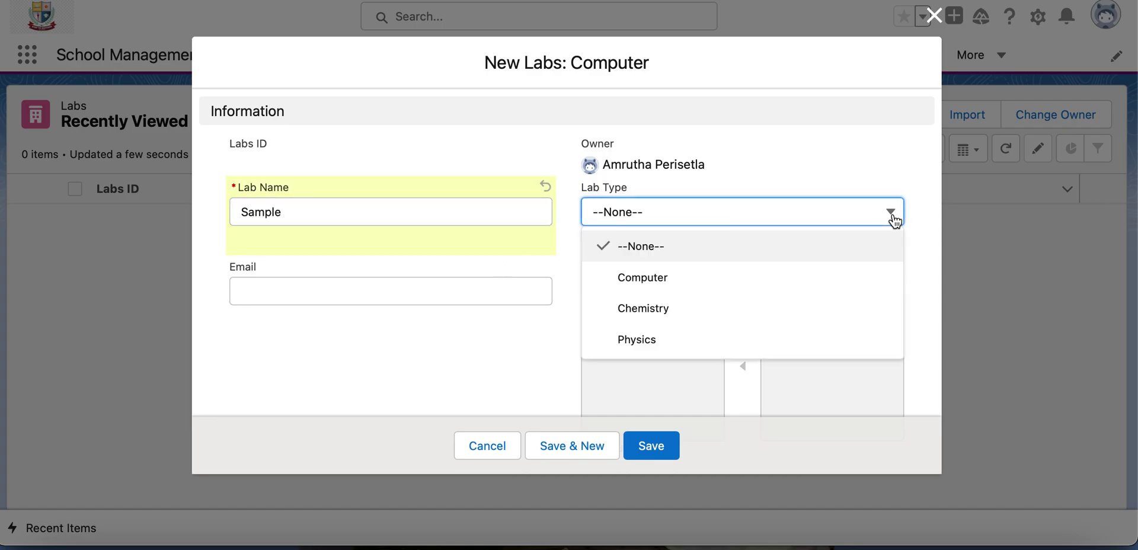
pyautogui.click(669, 282)
pyautogui.scroll(-3, 739, 257)
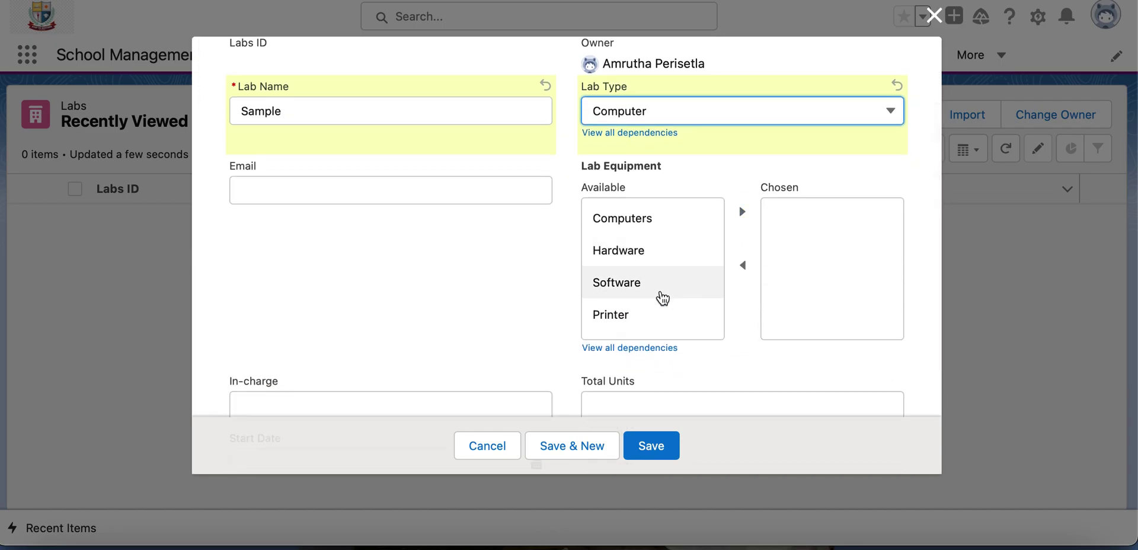
pyautogui.scroll(-4, 663, 298)
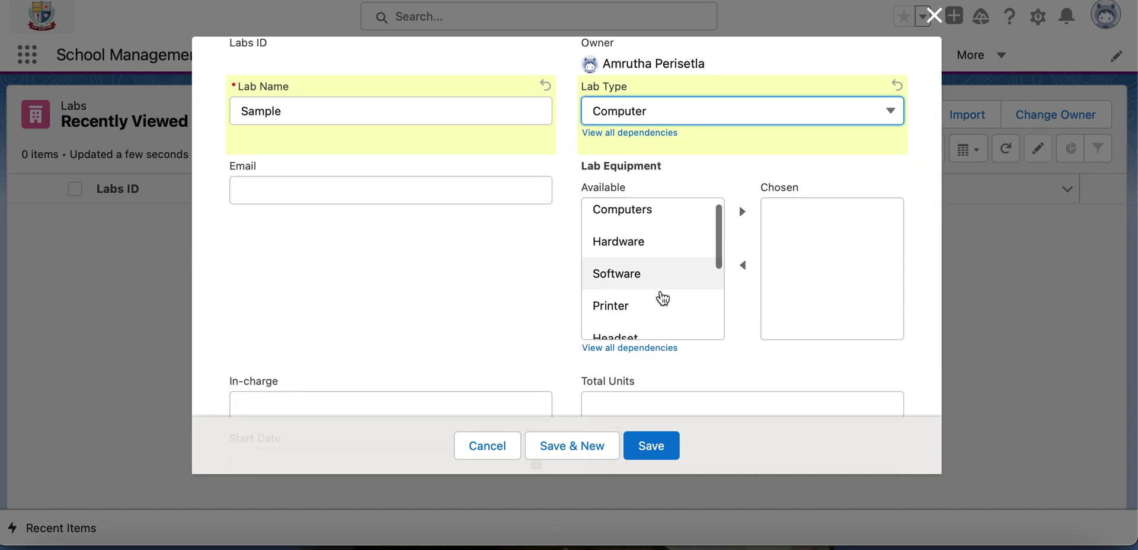
pyautogui.click(889, 113)
pyautogui.click(672, 219)
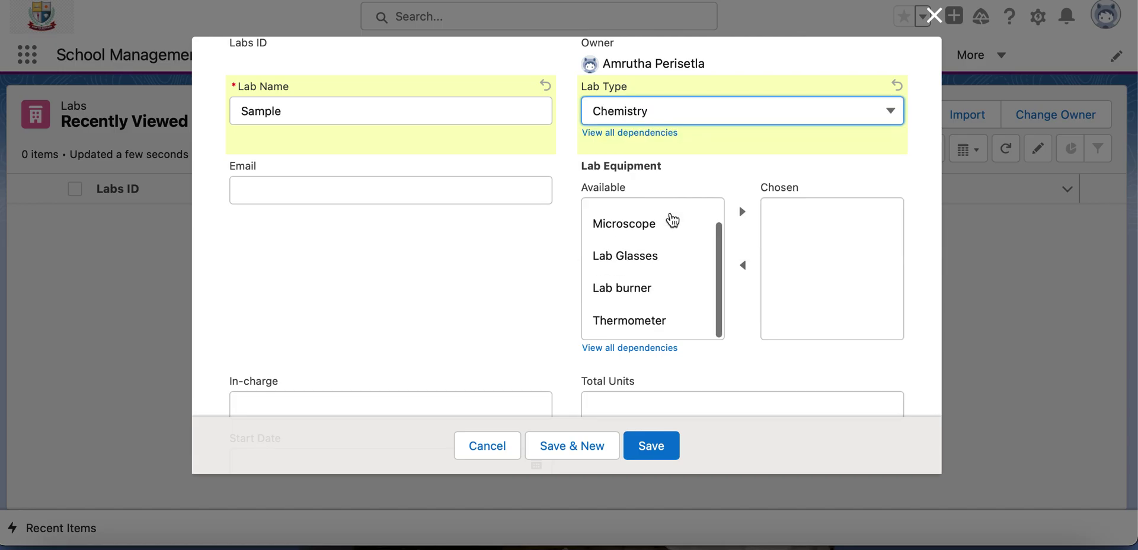
pyautogui.scroll(-2, 670, 269)
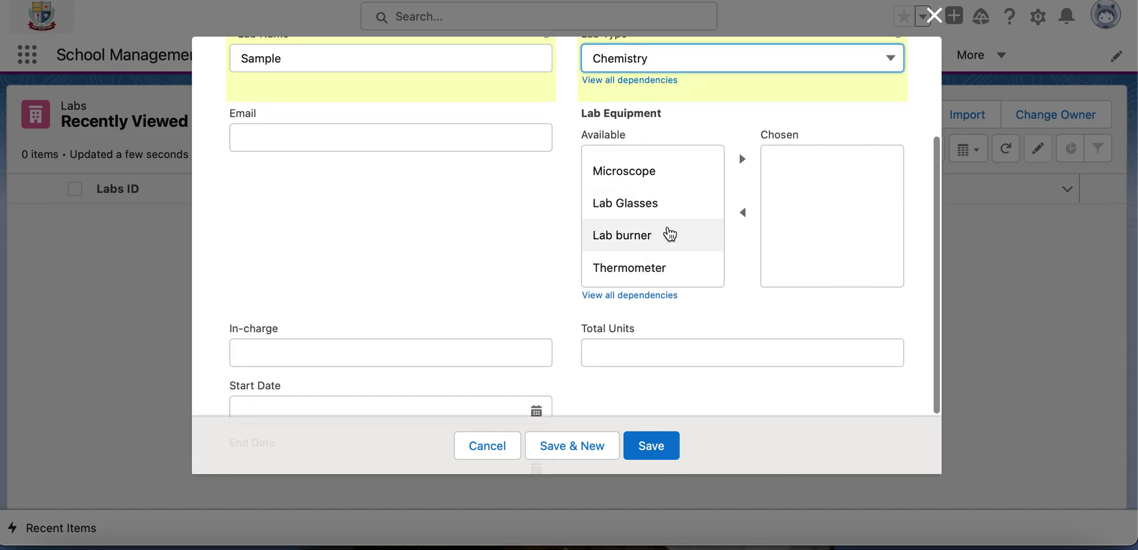
pyautogui.scroll(-1, 670, 232)
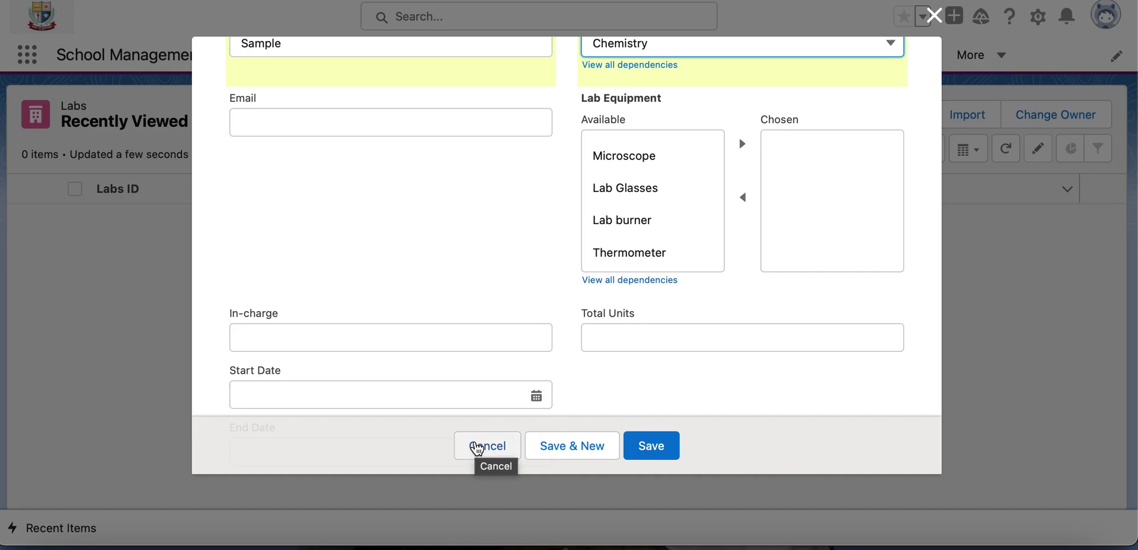
pyautogui.click(477, 449)
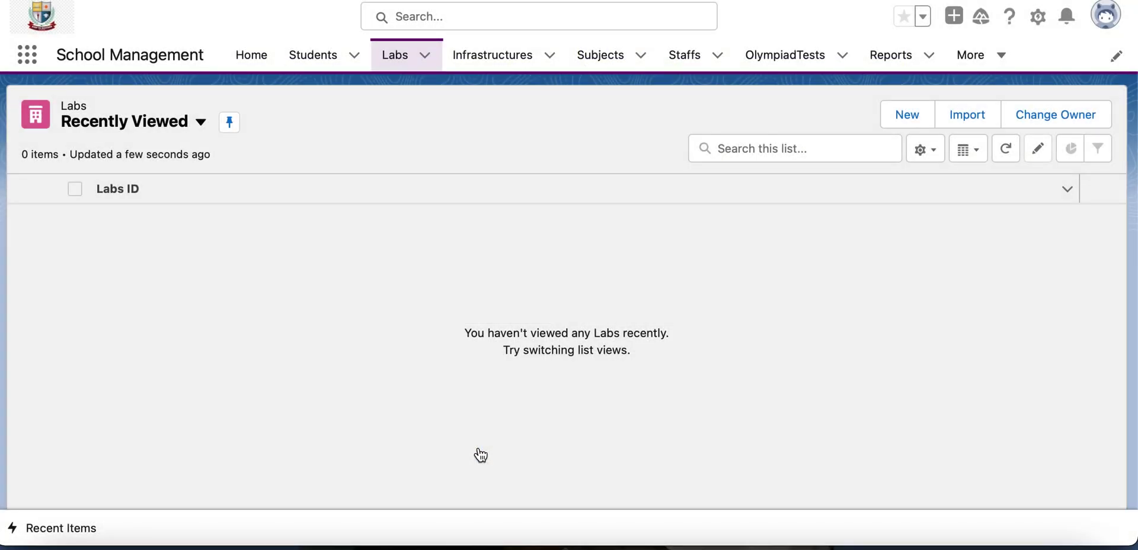
# Return to PowerPoint and show slide 4, Considerations
pyautogui.press('super+Tab')
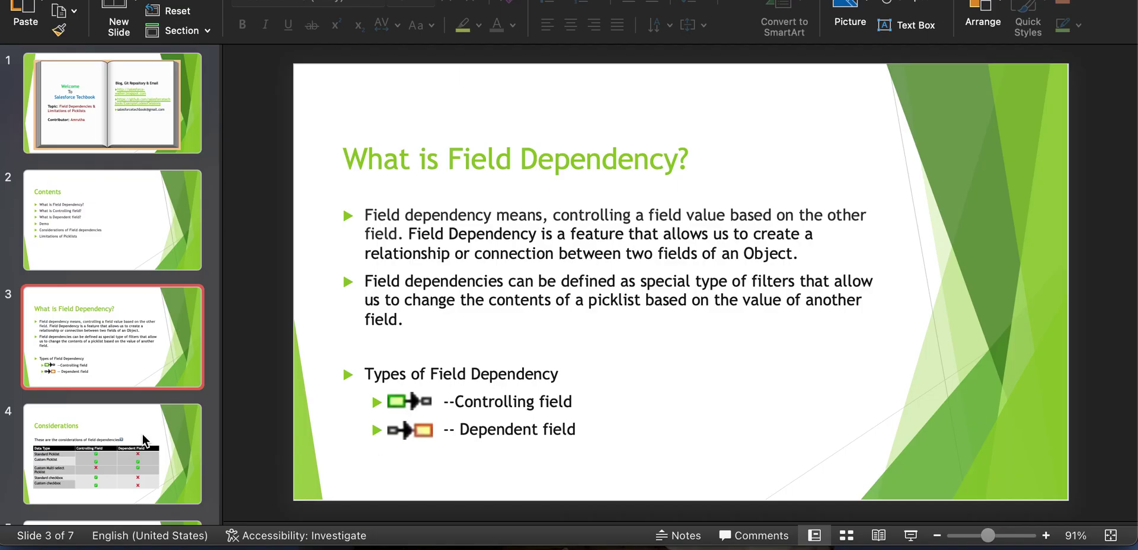
pyautogui.click(111, 431)
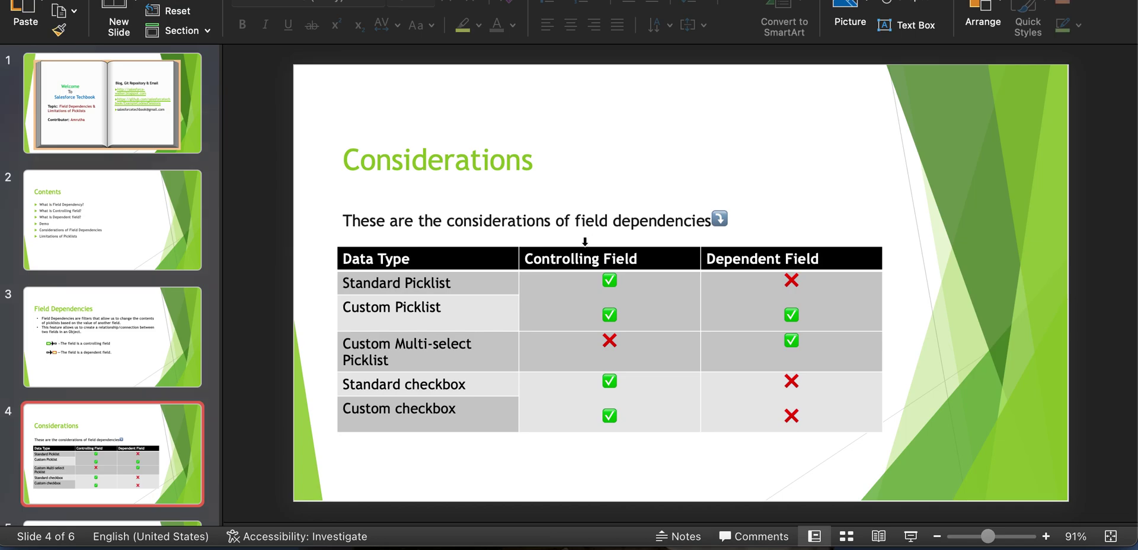
# Go to slide 5, Limitations of Picklists, in the slide pane
pyautogui.scroll(-3, 122, 454)
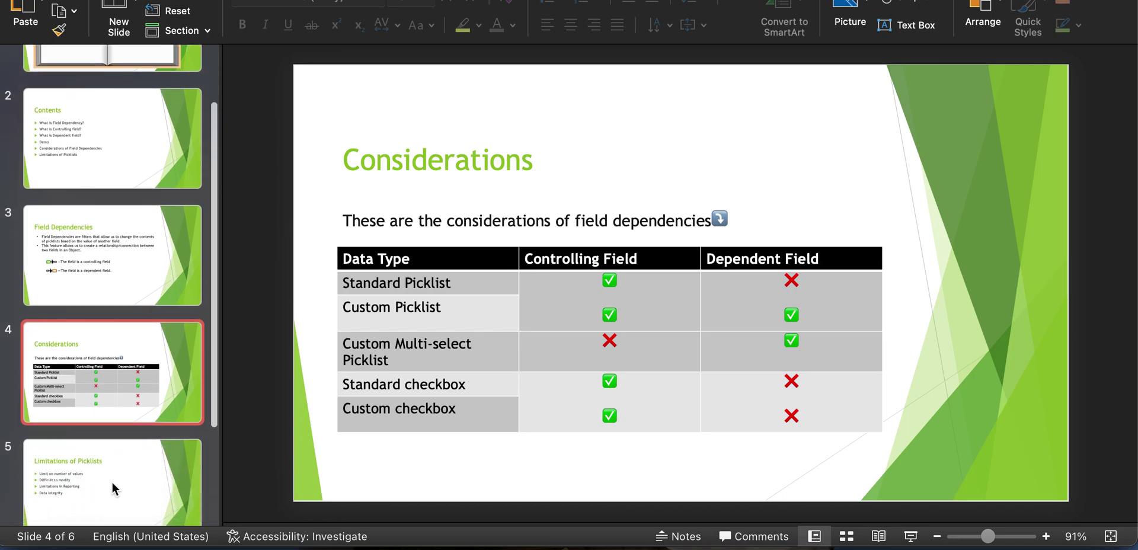
pyautogui.click(111, 488)
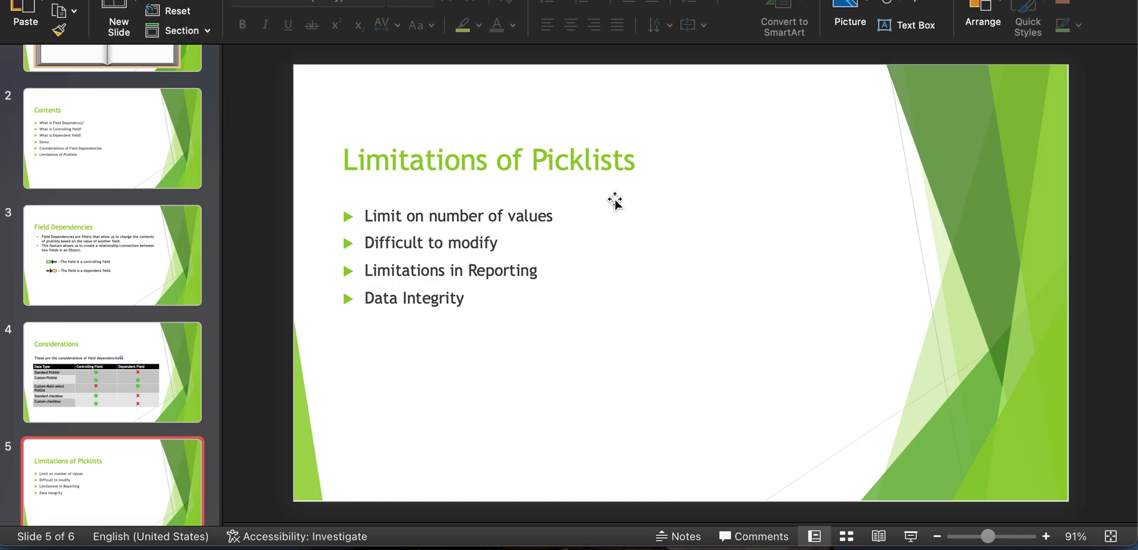